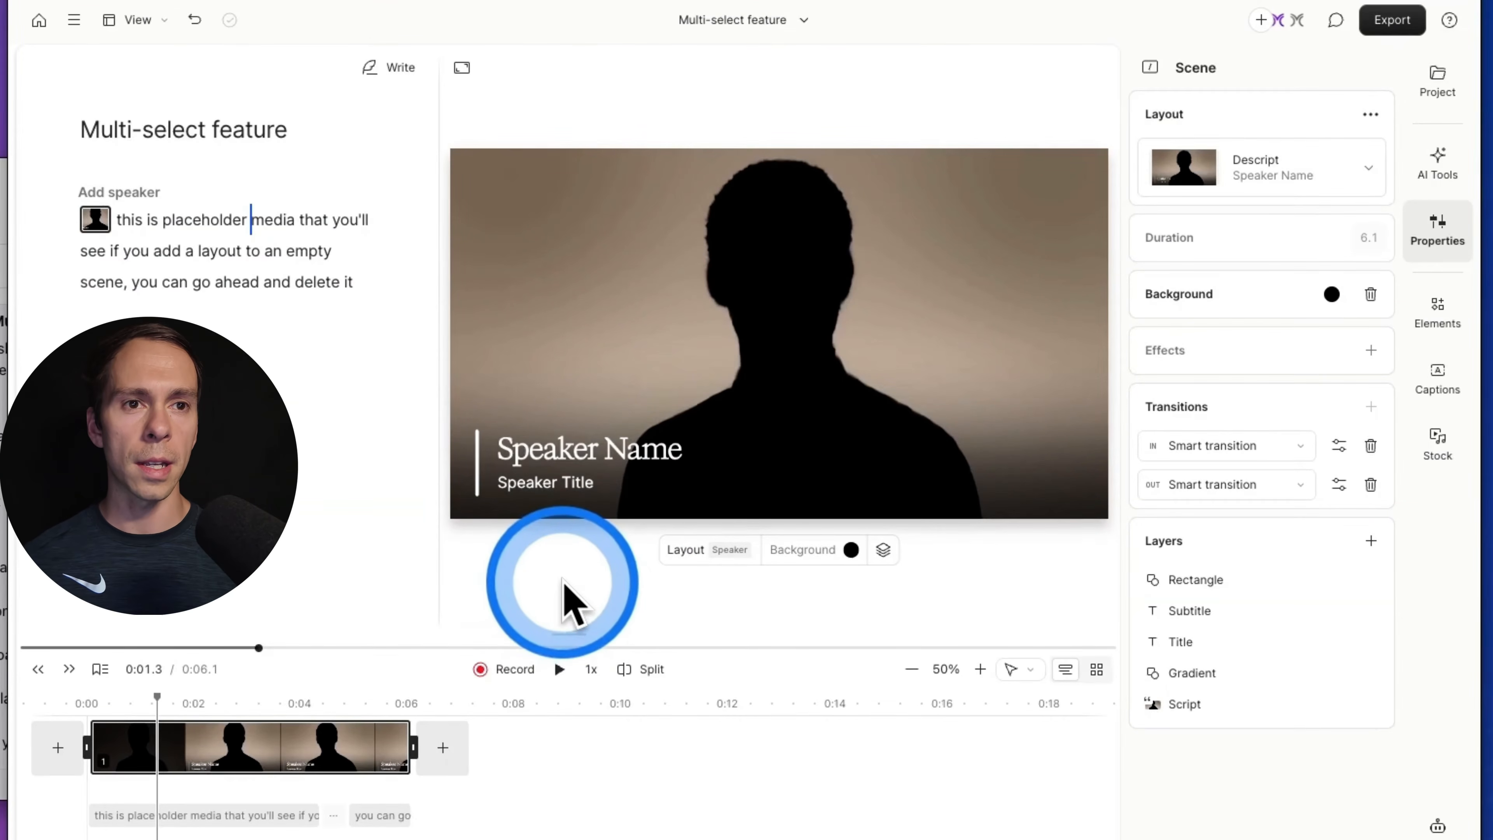
# Step: Multi-select all five layers of the speaker scene, shift and slightly resize them as a group, and clear the selection
pyautogui.moveTo(495, 505); pyautogui.dragTo(468, 361)
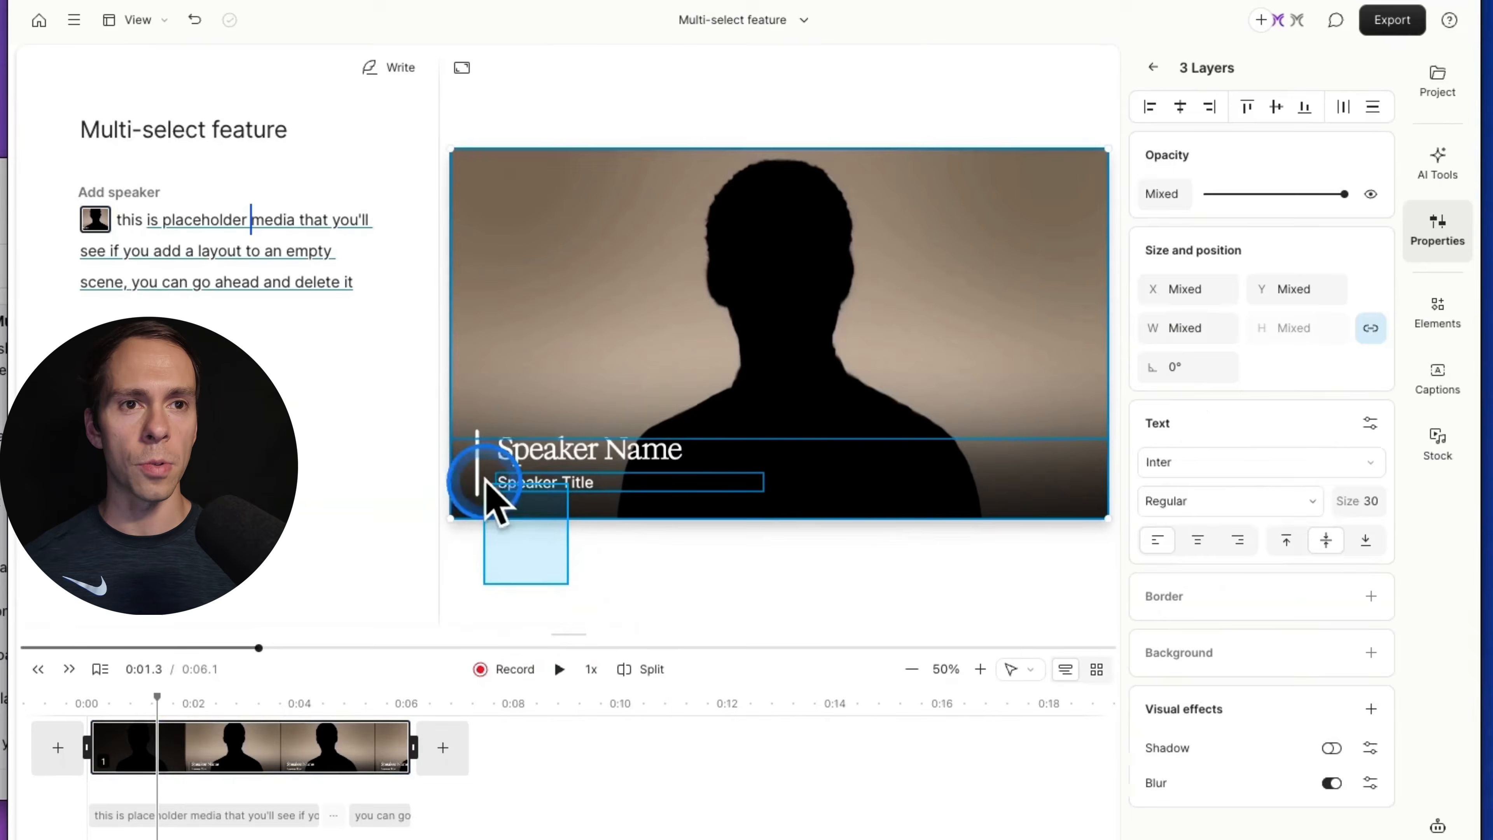
pyautogui.moveTo(469, 186); pyautogui.dragTo(466, 190)
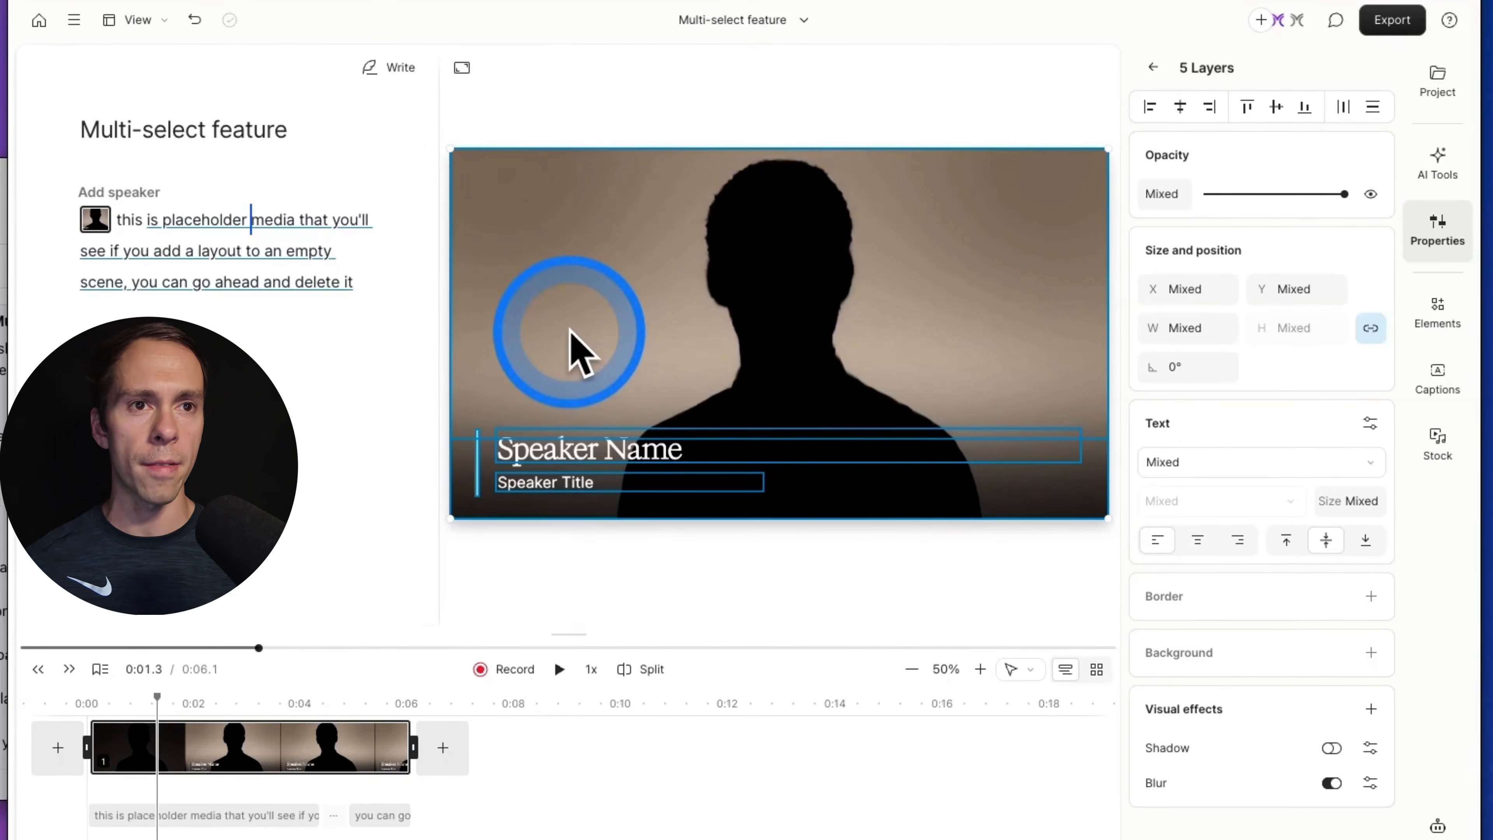
pyautogui.moveTo(564, 334)
pyautogui.mouseDown()
pyautogui.moveTo(746, 334)
pyautogui.moveTo(785, 218)
pyautogui.moveTo(578, 194)
pyautogui.moveTo(575, 335)
pyautogui.moveTo(562, 329)
pyautogui.mouseUp()
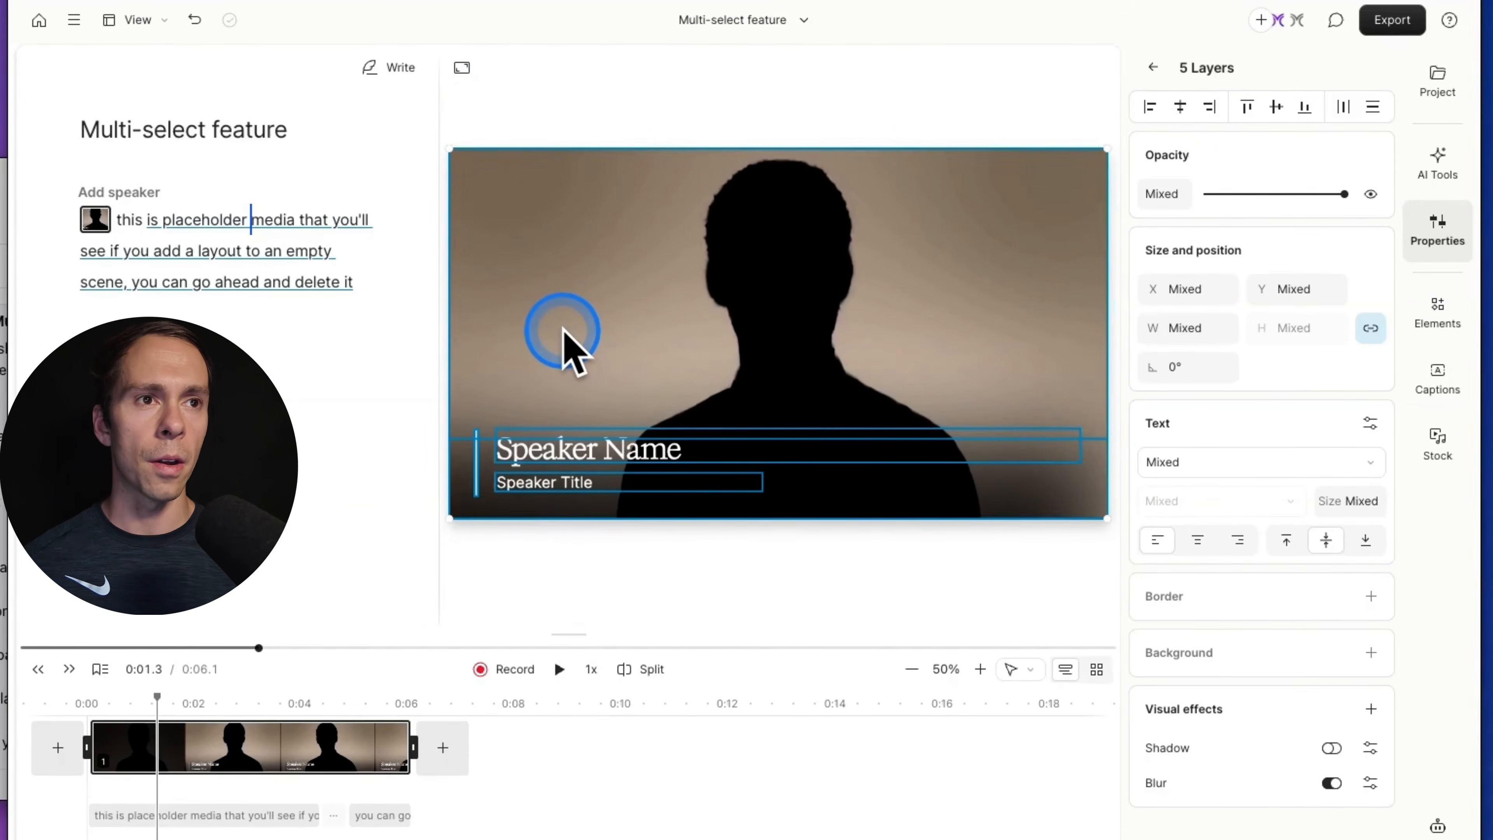
pyautogui.moveTo(451, 517)
pyautogui.mouseDown()
pyautogui.moveTo(497, 503)
pyautogui.moveTo(551, 447)
pyautogui.moveTo(449, 516)
pyautogui.mouseUp()
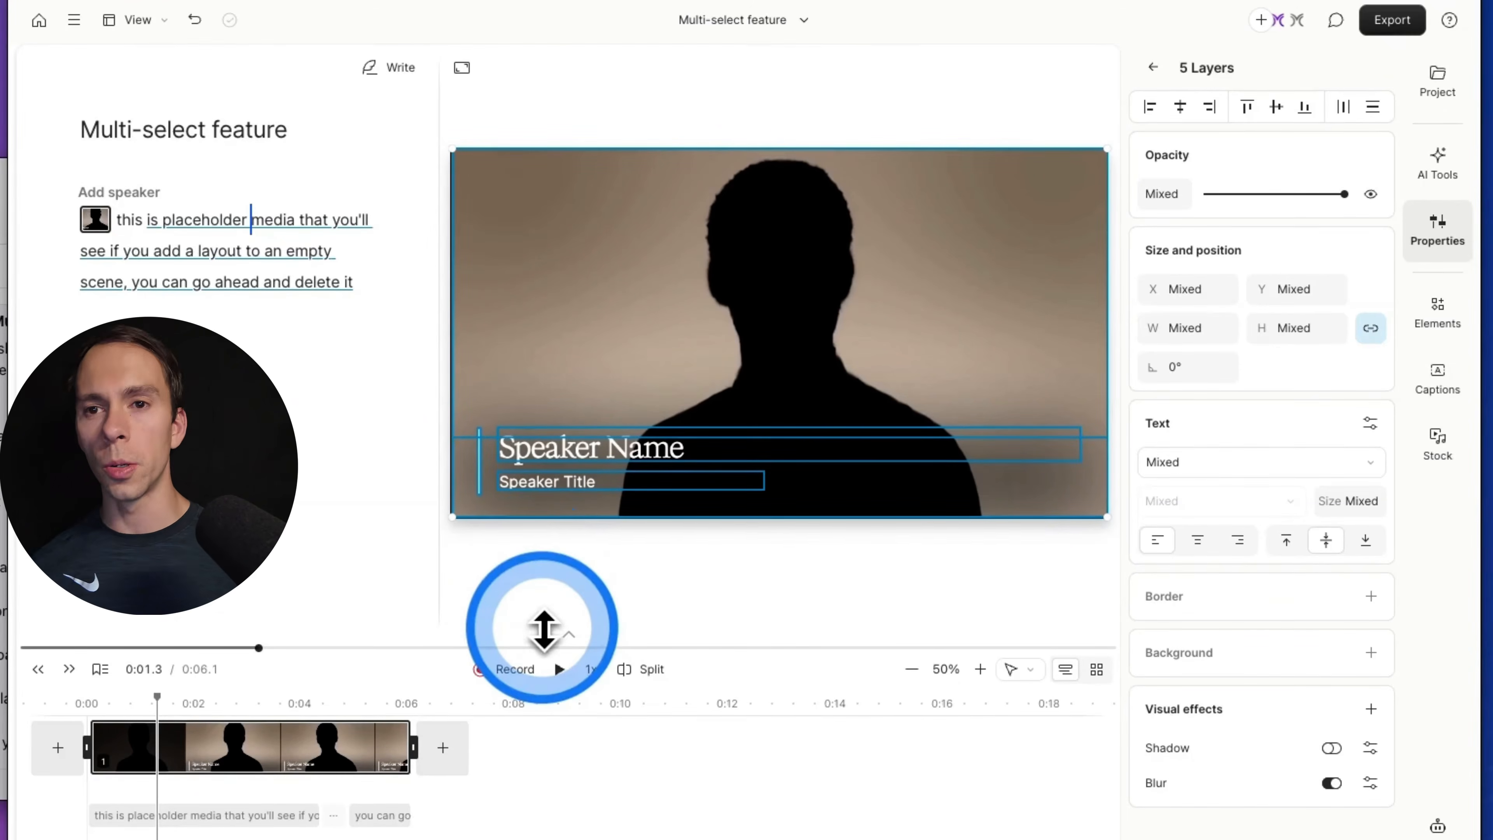
pyautogui.click(536, 563)
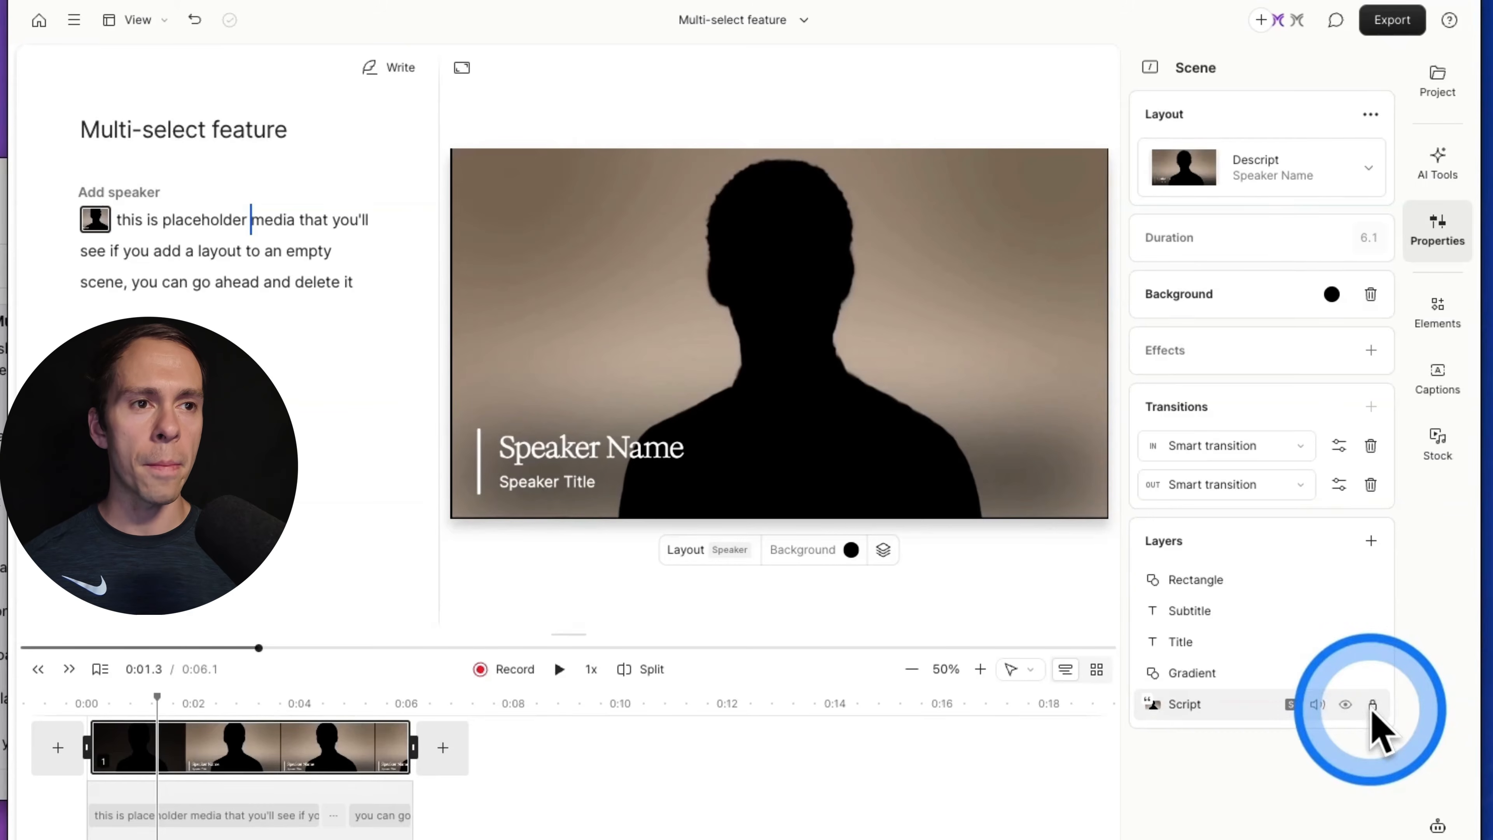
# Step: Lock the Script layer, then move the gradient, rectangle, title and subtitle slightly as one multi-selection and deselect them
pyautogui.click(891, 293)
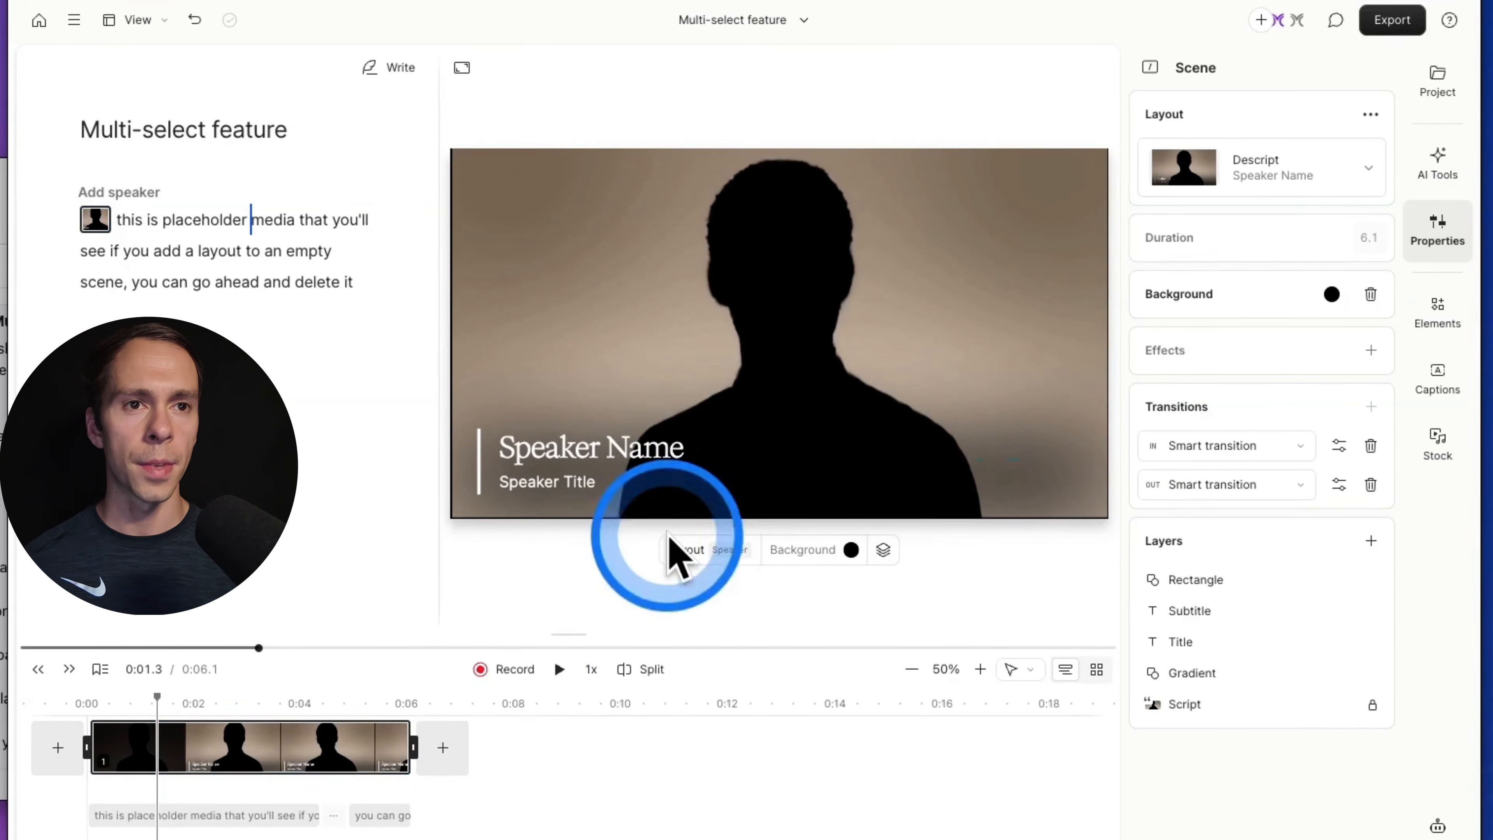
pyautogui.moveTo(589, 594); pyautogui.dragTo(507, 451)
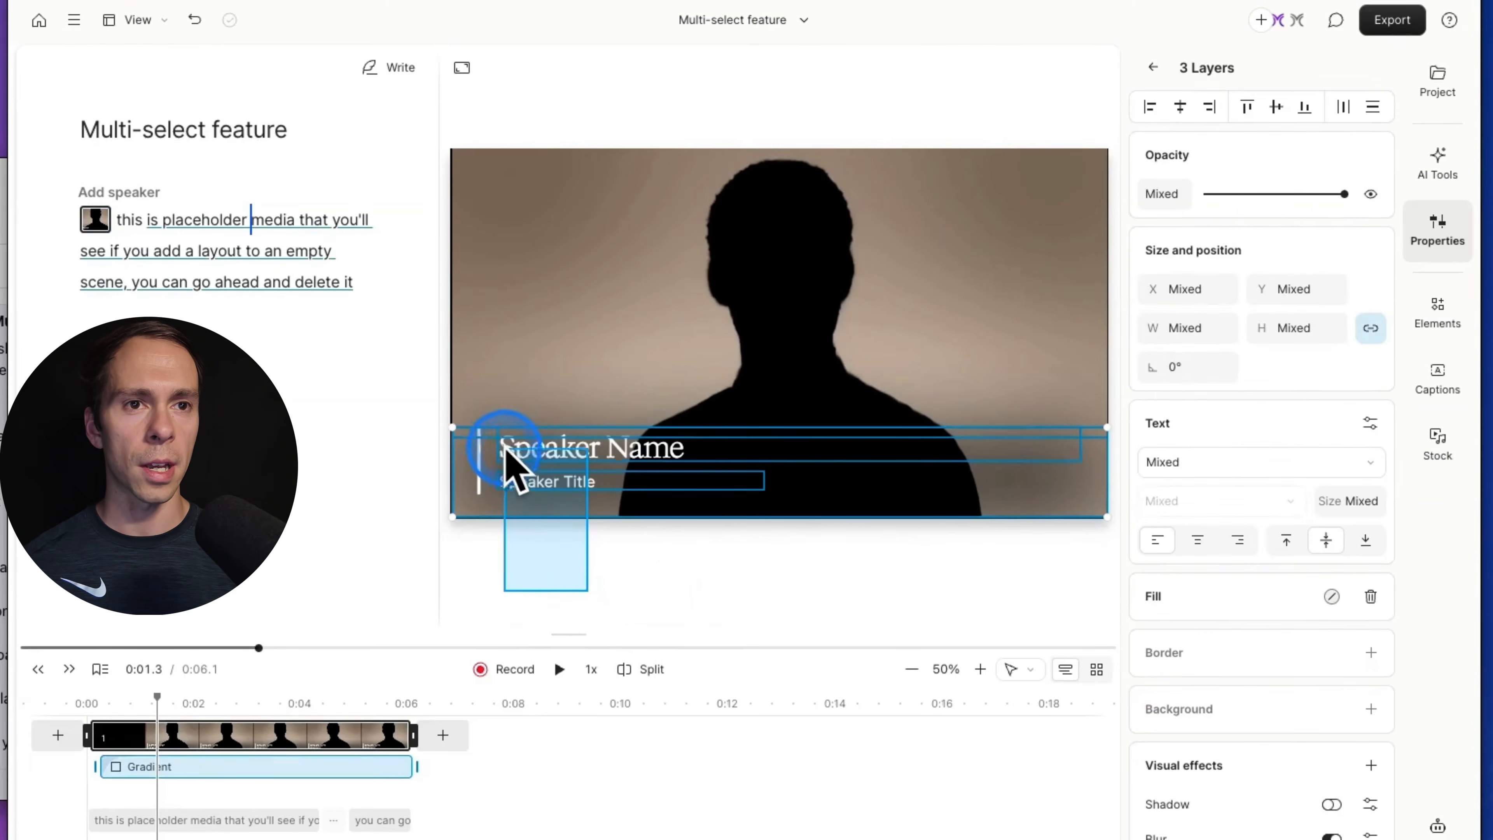
pyautogui.moveTo(481, 144); pyautogui.dragTo(483, 148)
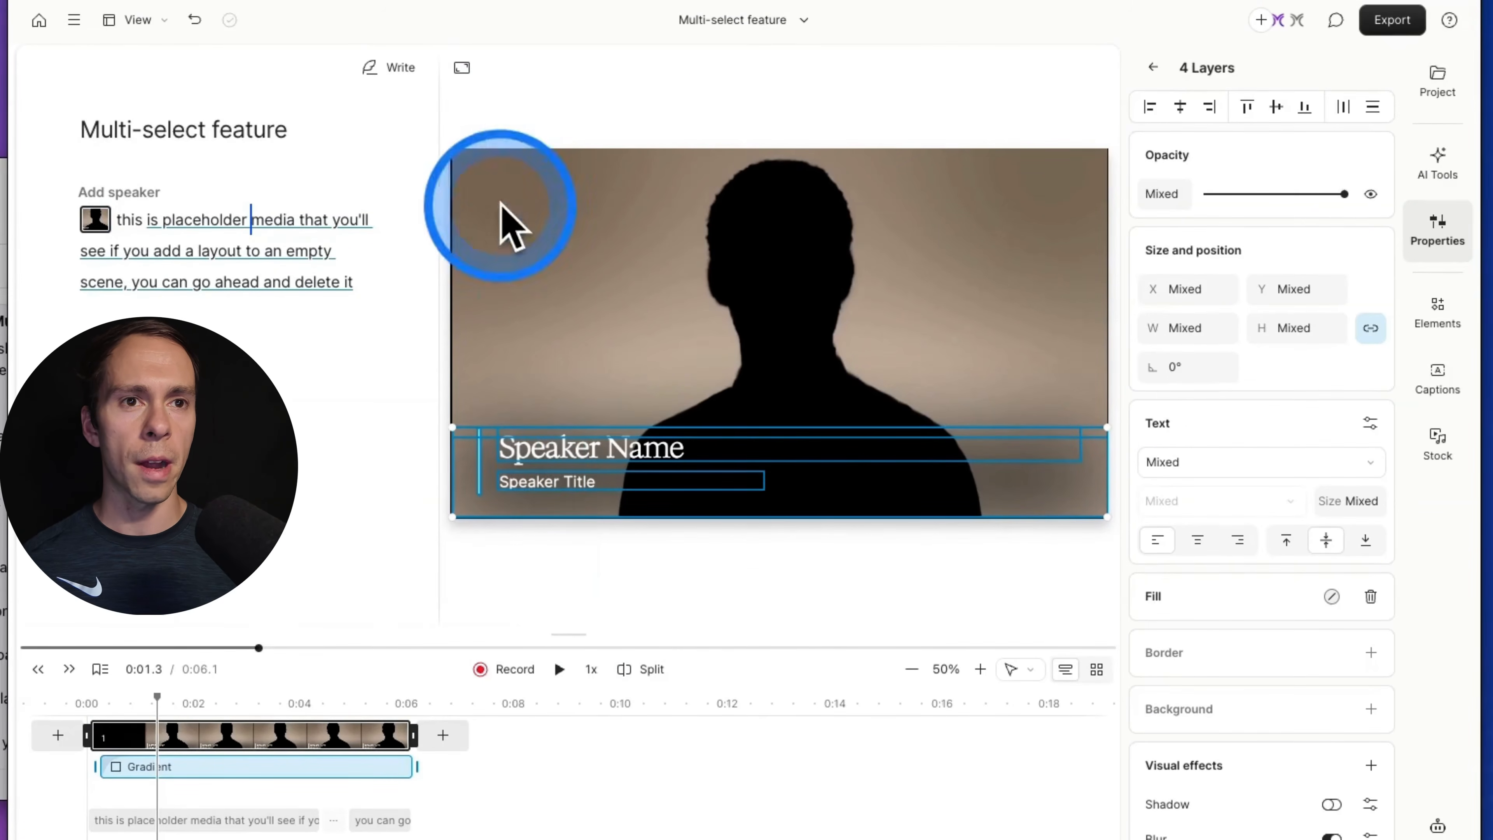
pyautogui.moveTo(587, 477)
pyautogui.mouseDown()
pyautogui.moveTo(685, 406)
pyautogui.moveTo(732, 291)
pyautogui.moveTo(606, 265)
pyautogui.moveTo(542, 421)
pyautogui.moveTo(575, 466)
pyautogui.moveTo(627, 267)
pyautogui.moveTo(580, 461)
pyautogui.mouseUp()
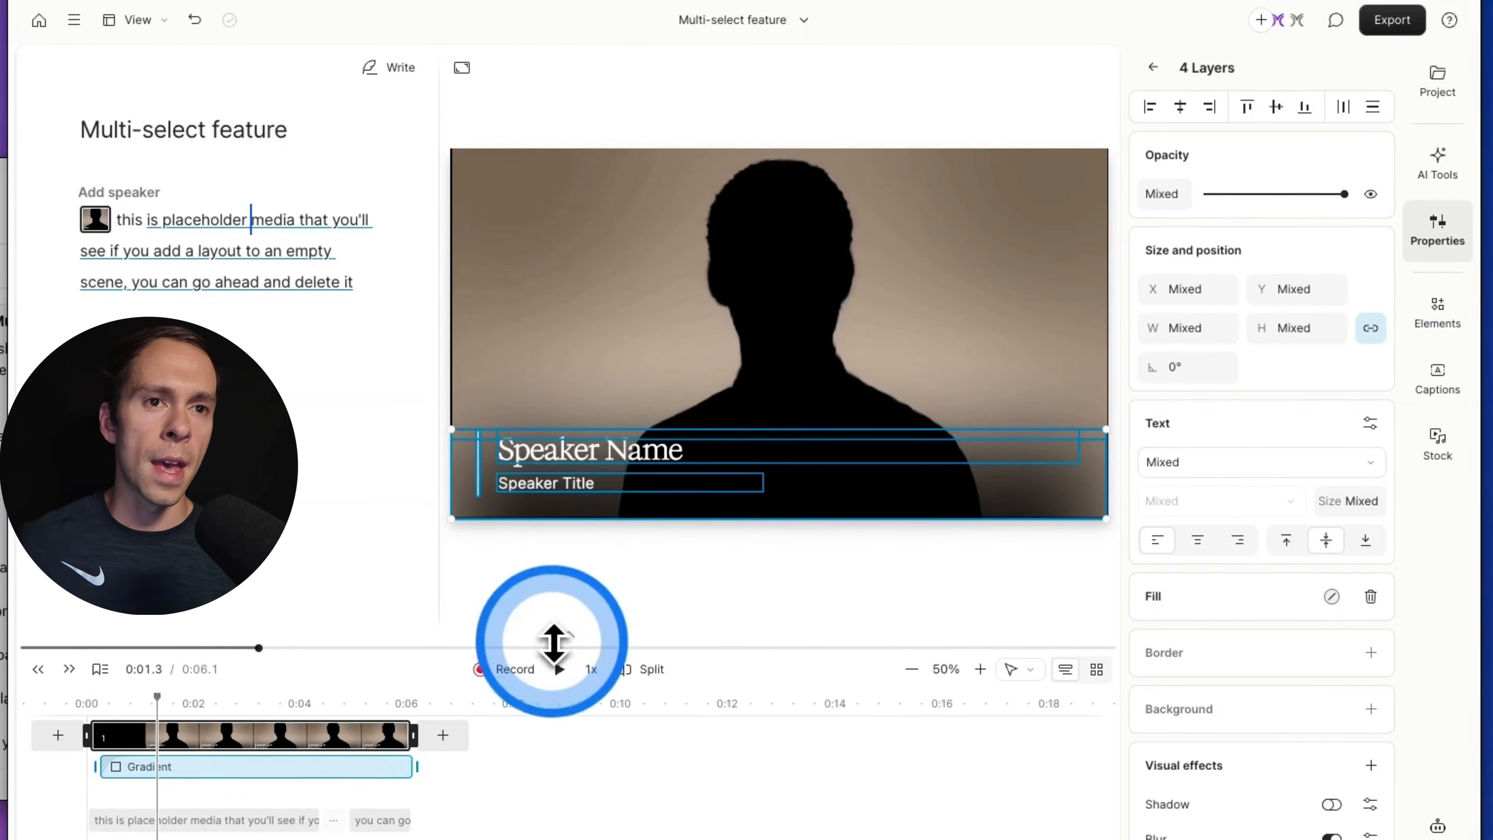
pyautogui.click(555, 589)
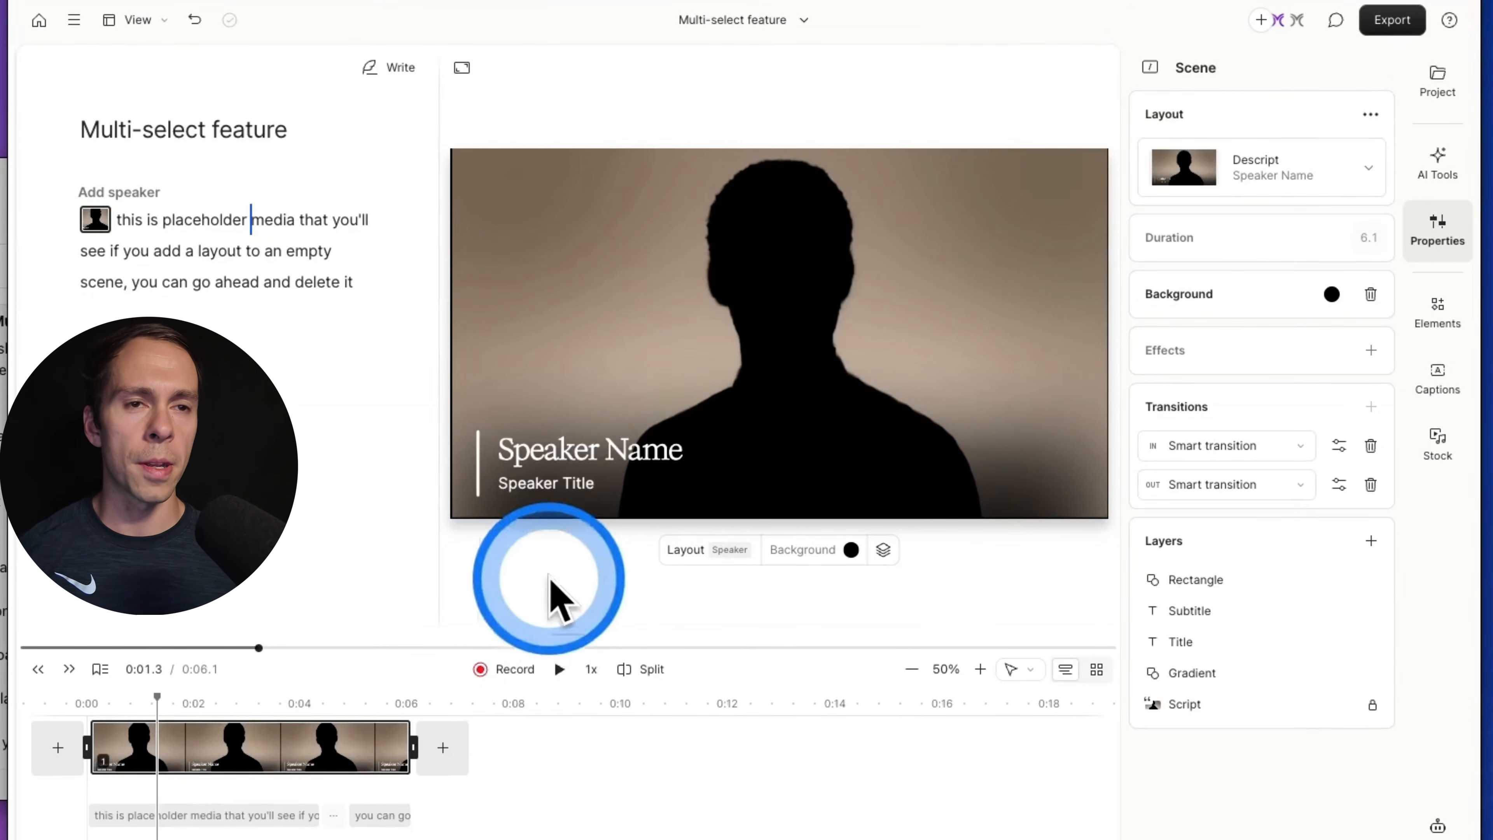
# Step: Select the four overlay layers with a selection box begun over the locked footage, clear the selection, and unlock the Script layer
pyautogui.moveTo(580, 610); pyautogui.dragTo(531, 518)
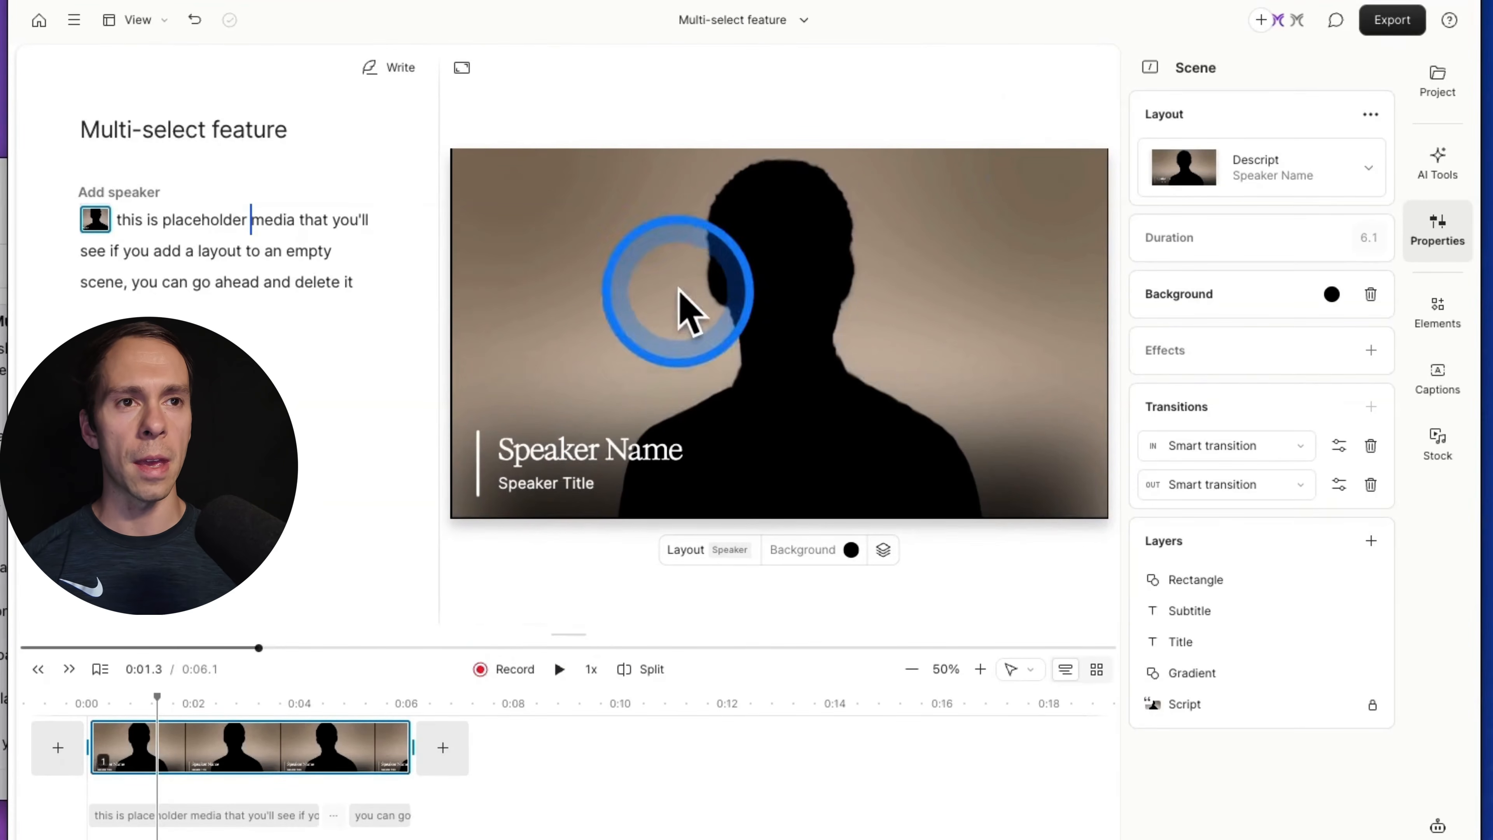
pyautogui.moveTo(585, 391); pyautogui.dragTo(504, 472)
pyautogui.moveTo(470, 532); pyautogui.dragTo(467, 521)
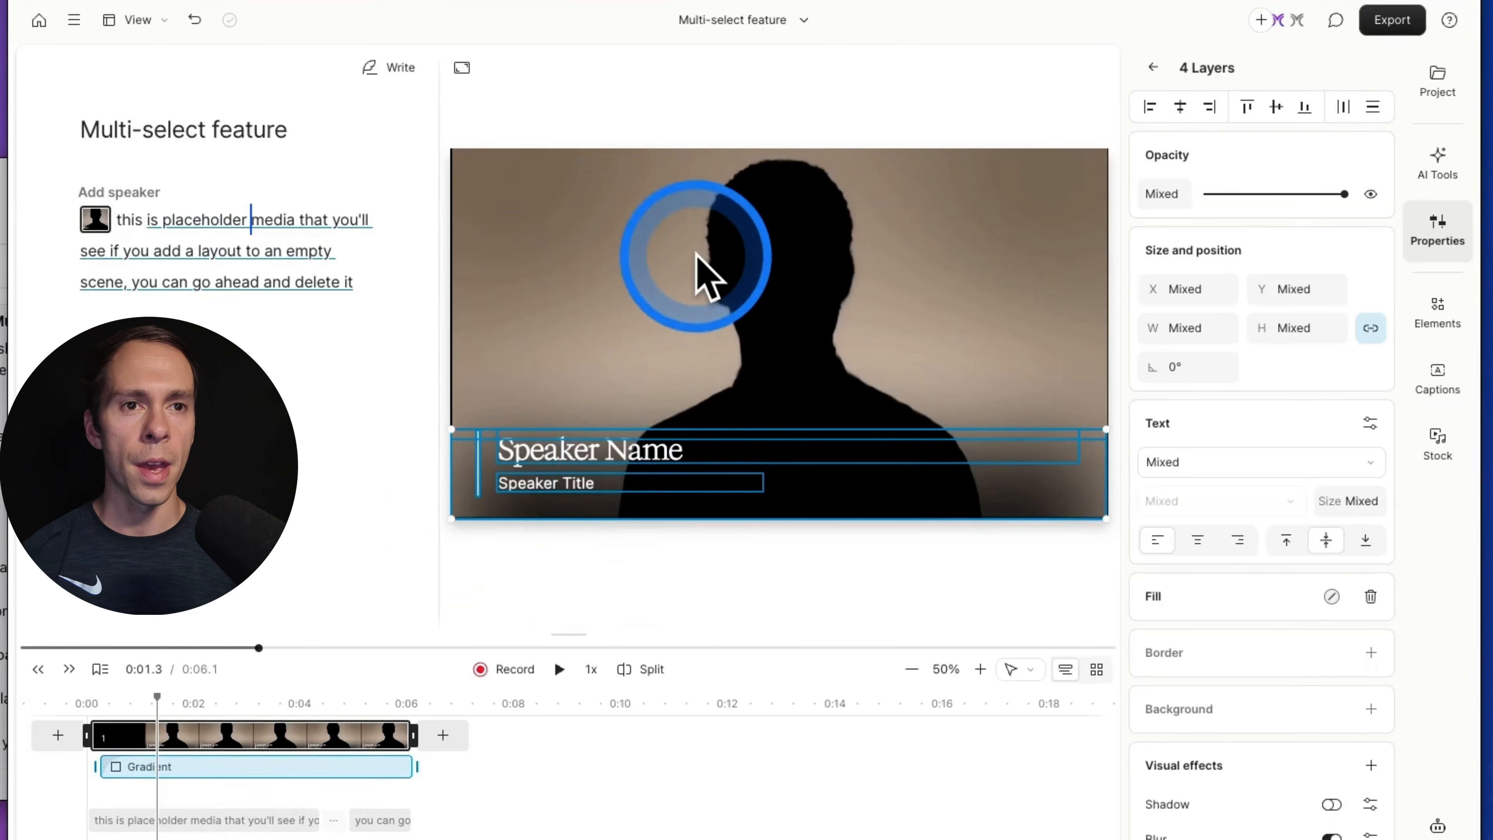
pyautogui.click(703, 271)
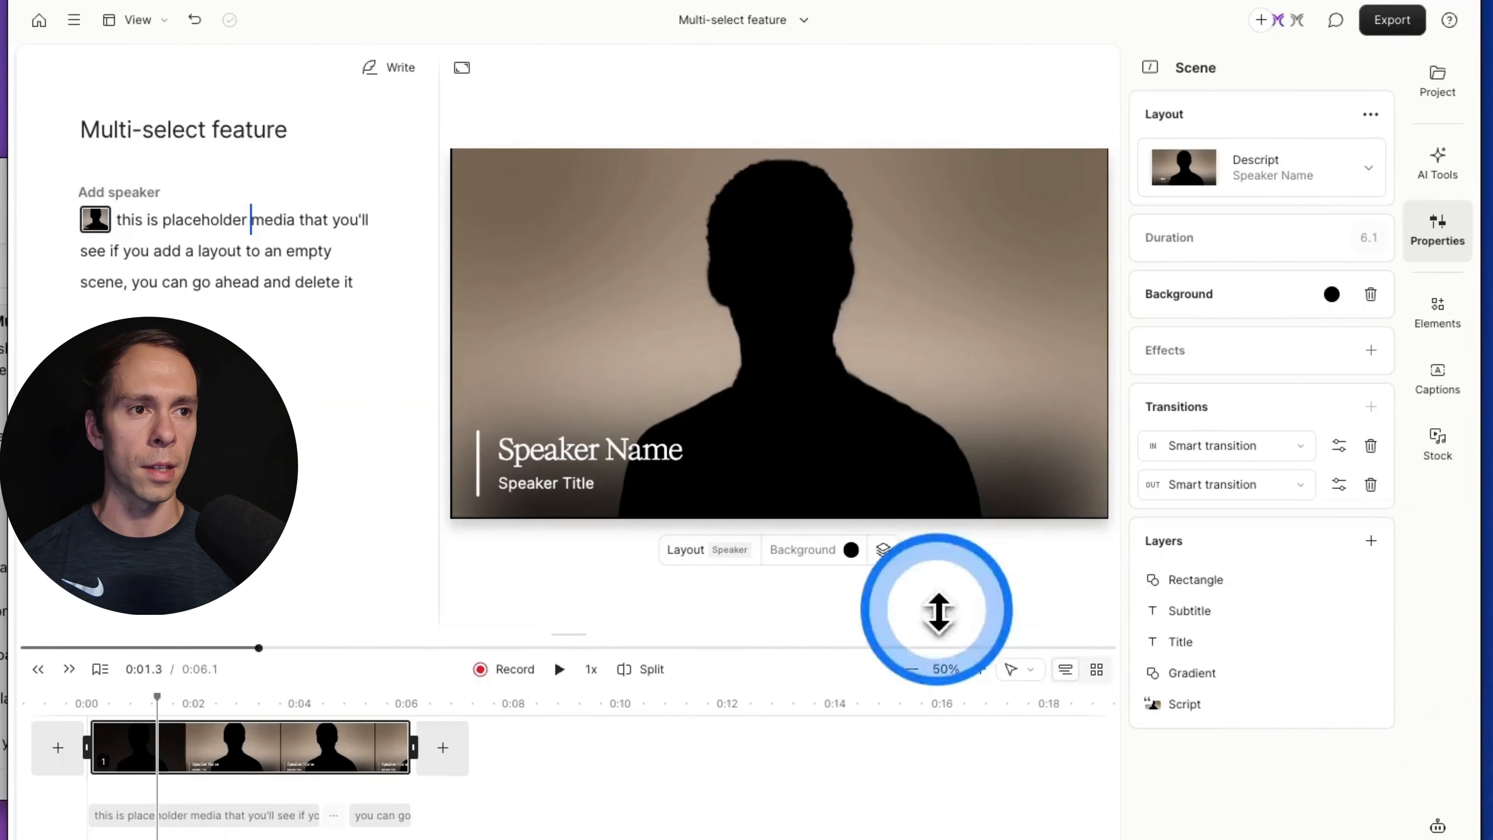
pyautogui.moveTo(816, 261)
pyautogui.mouseDown()
pyautogui.moveTo(720, 347)
pyautogui.moveTo(710, 321)
pyautogui.moveTo(792, 254)
pyautogui.moveTo(773, 353)
pyautogui.moveTo(780, 249)
pyautogui.moveTo(842, 314)
pyautogui.moveTo(800, 310)
pyautogui.moveTo(817, 268)
pyautogui.mouseUp()
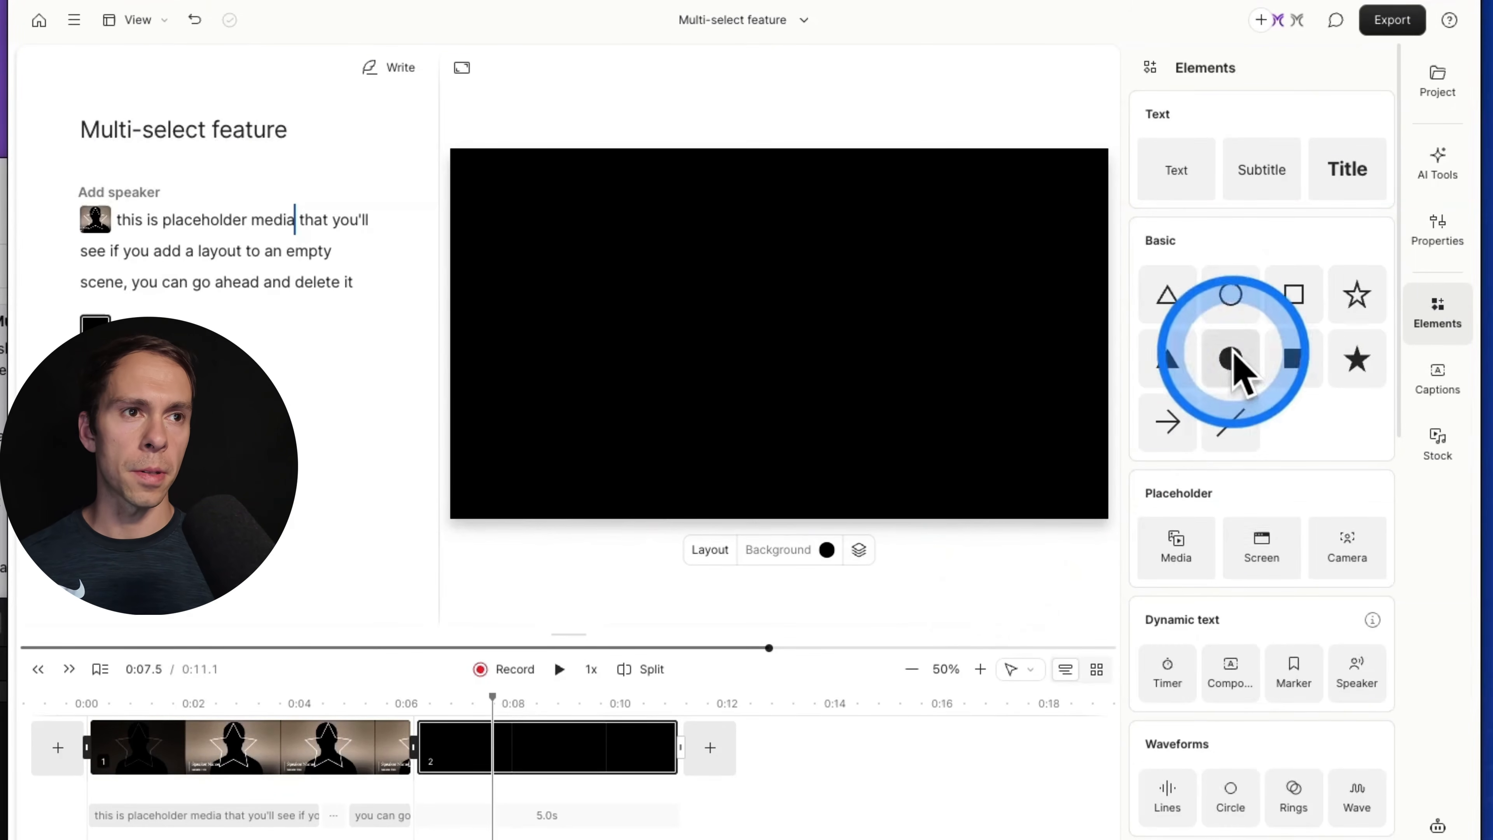
# Step: Add an outlined square and a filled circle to scene 2, moving the circle's clip over from scene 1
pyautogui.click(1293, 310)
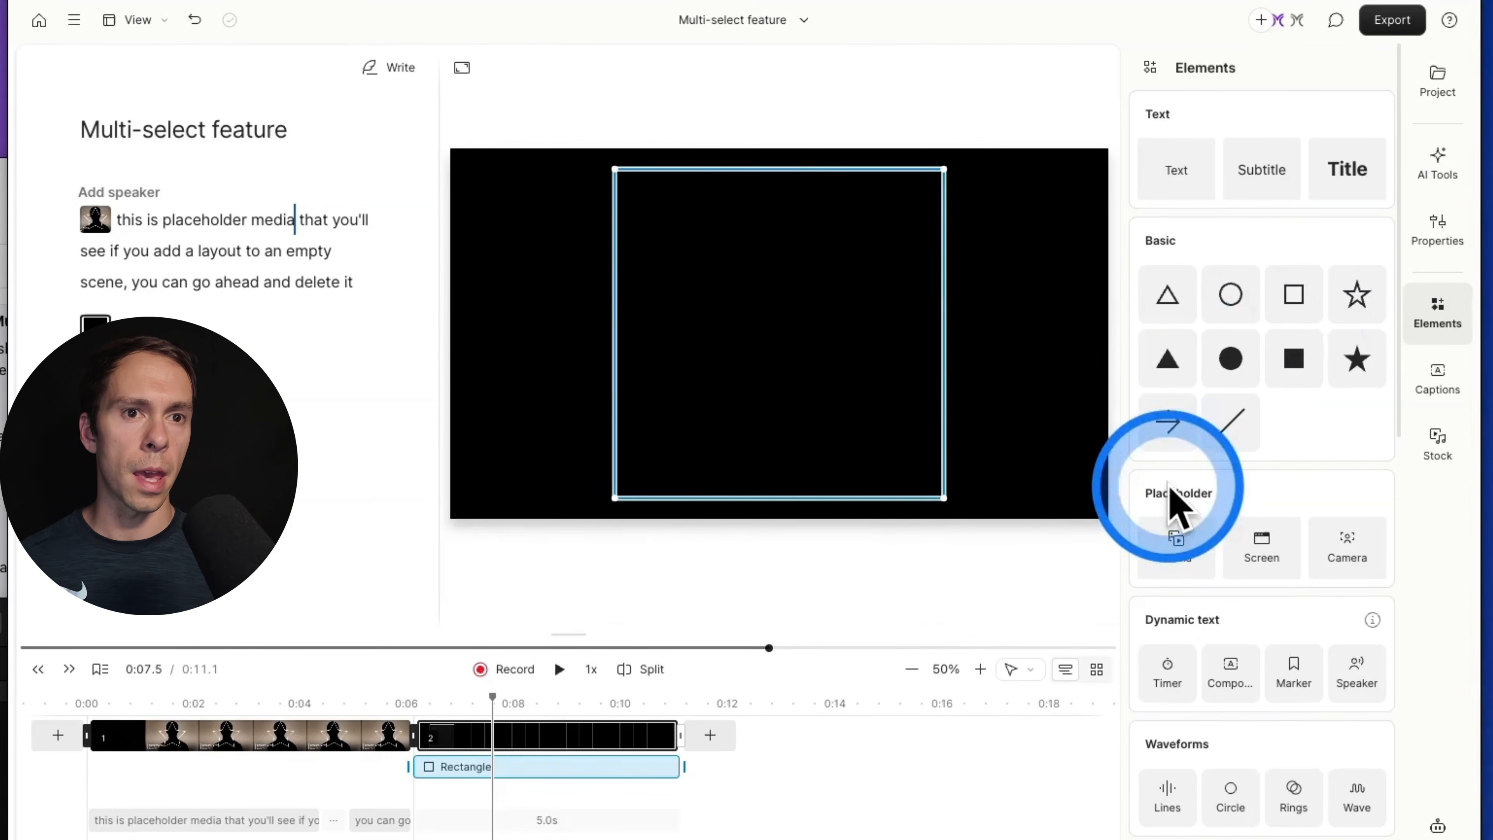
pyautogui.click(1230, 358)
pyautogui.moveTo(237, 766); pyautogui.dragTo(456, 764)
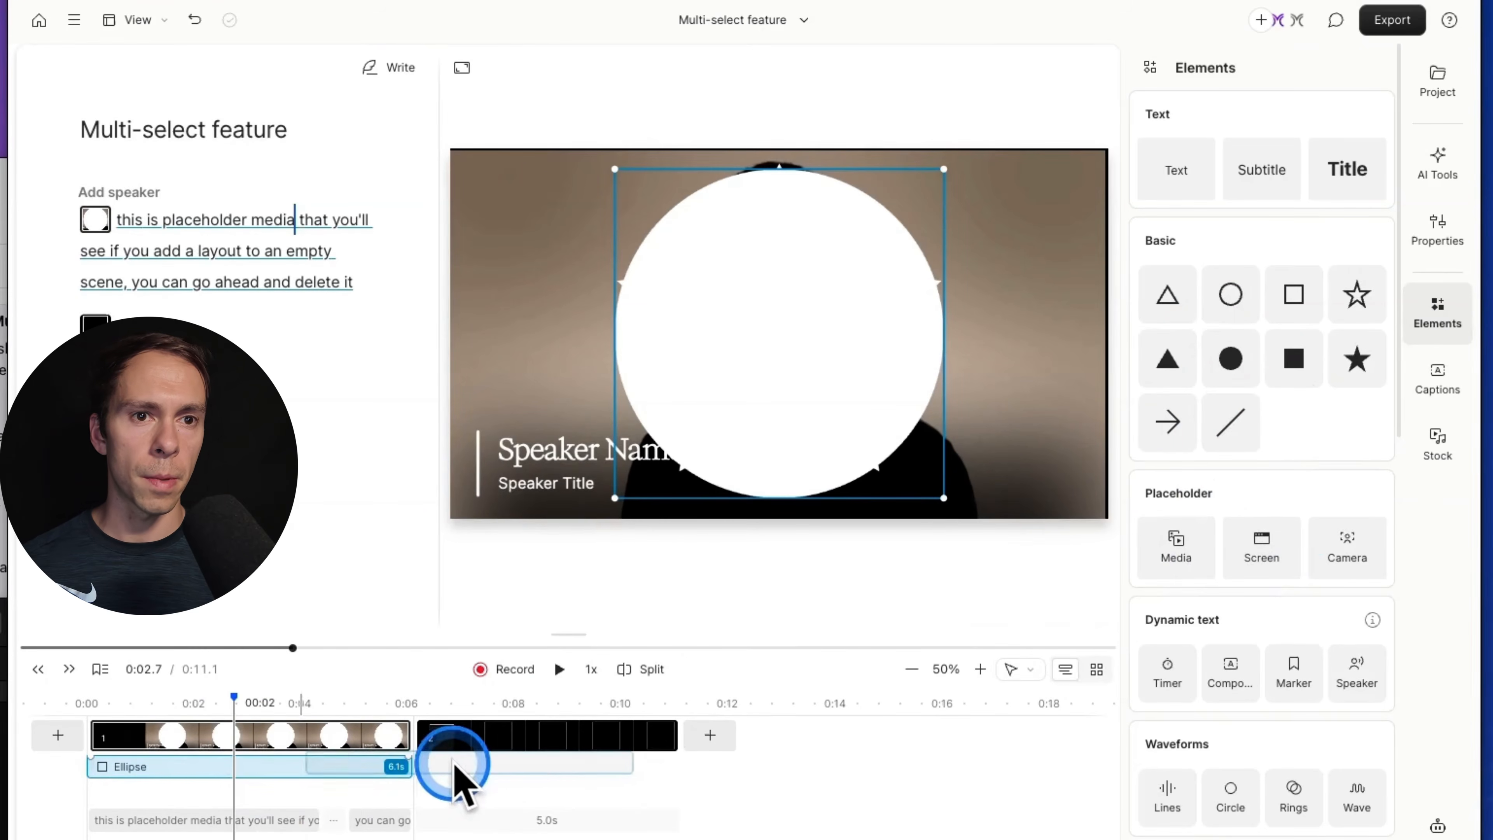
pyautogui.moveTo(555, 766); pyautogui.dragTo(529, 779)
pyautogui.click(518, 787)
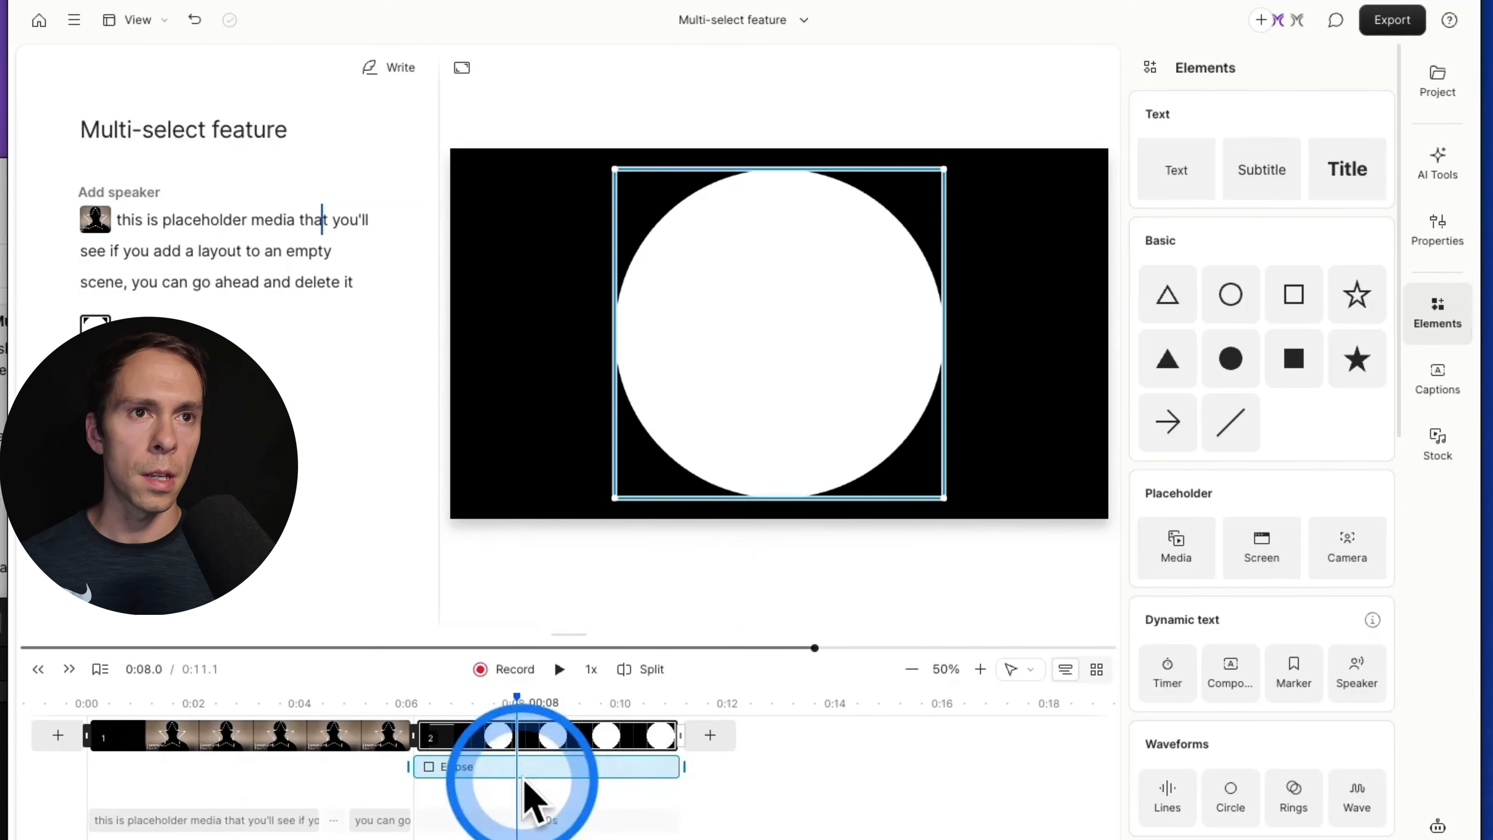
# Step: Add a filled star, move its clip into scene 2, and enlarge the star so its points extend beyond the circle and square
pyautogui.click(1356, 371)
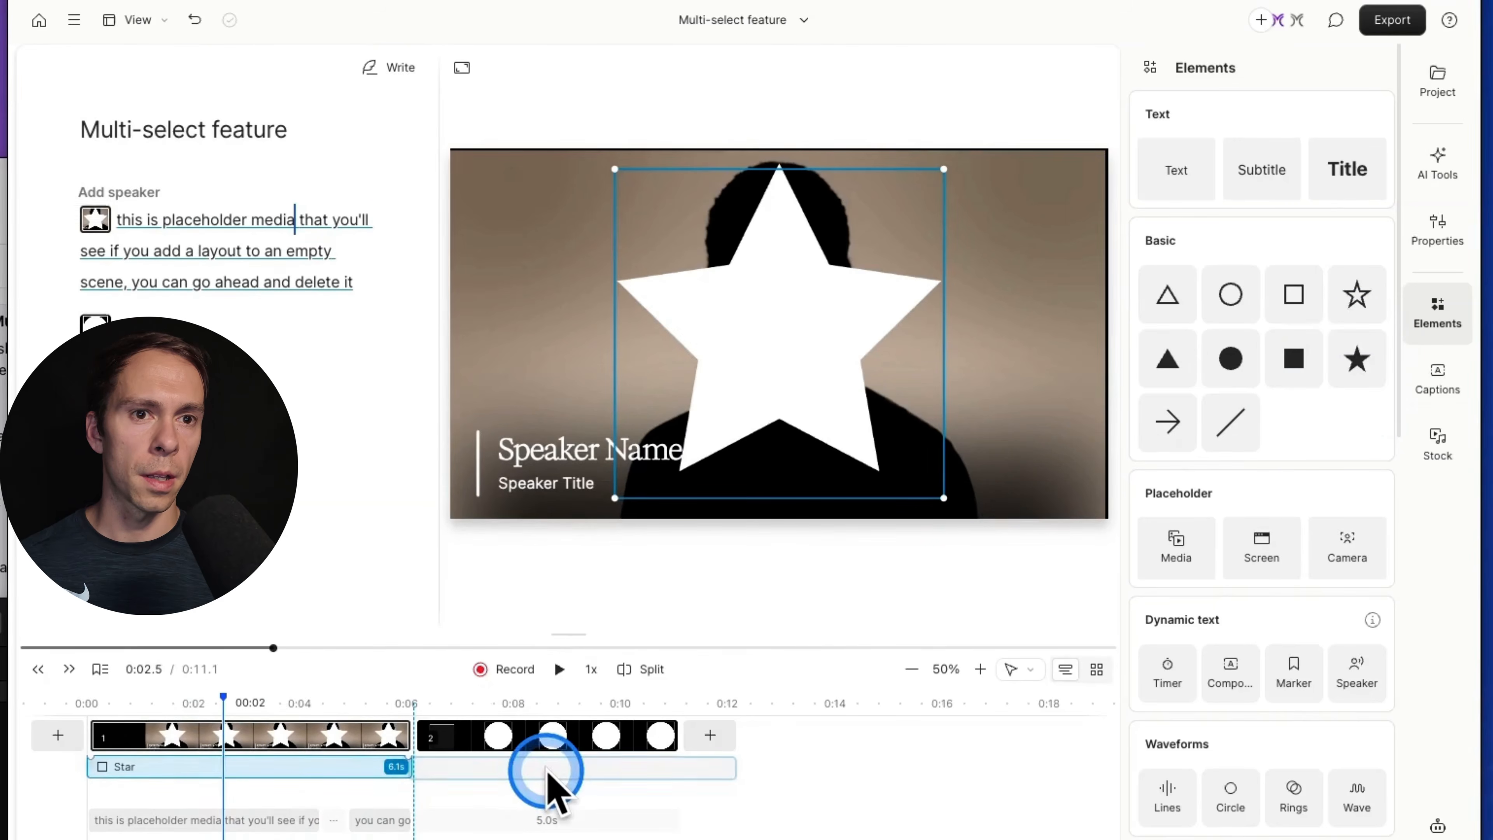
pyautogui.moveTo(550, 787); pyautogui.dragTo(517, 792)
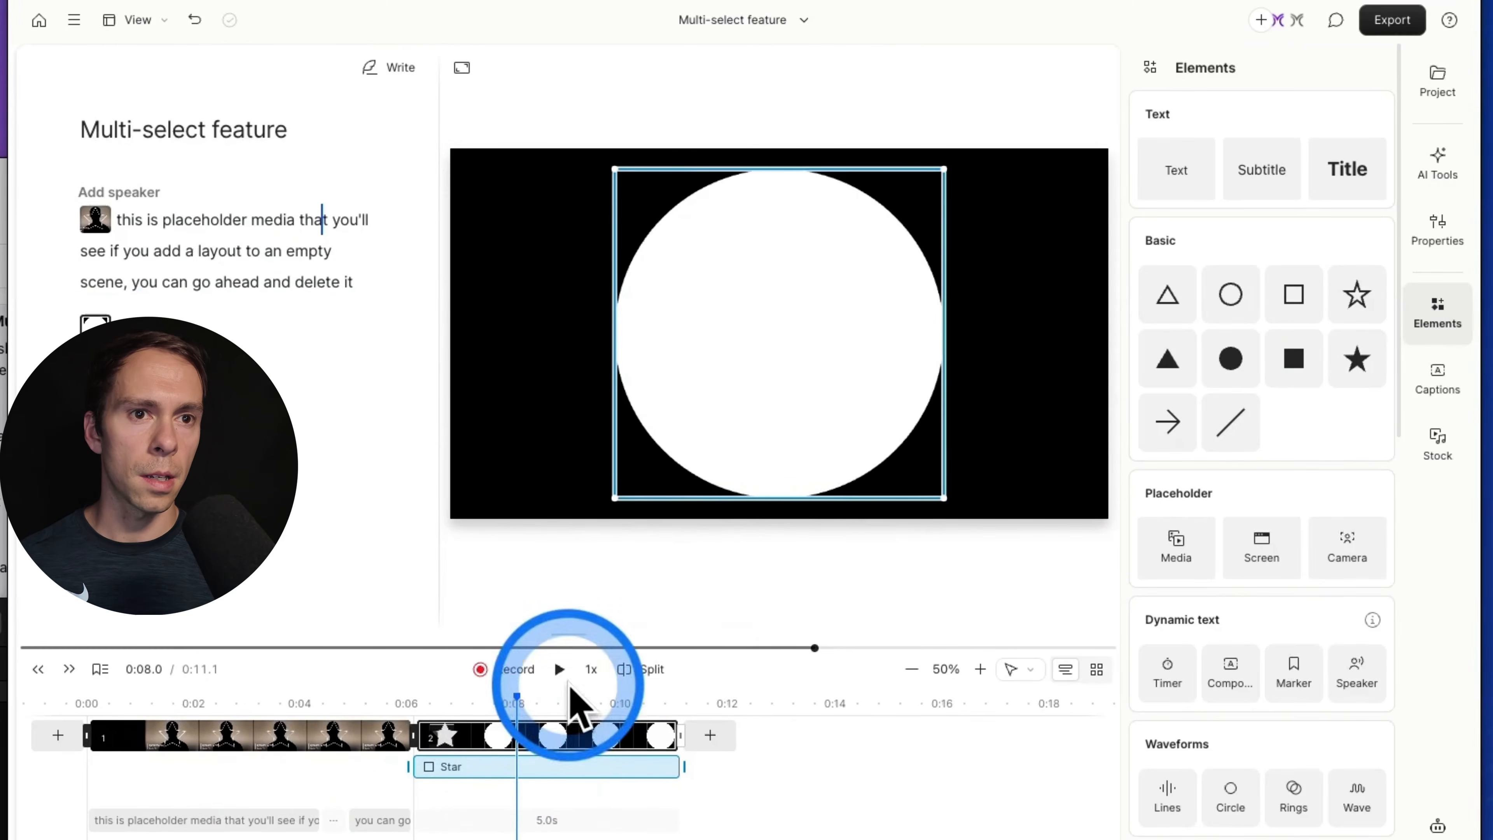
pyautogui.moveTo(593, 641); pyautogui.dragTo(573, 485)
pyautogui.moveTo(919, 392); pyautogui.dragTo(948, 407)
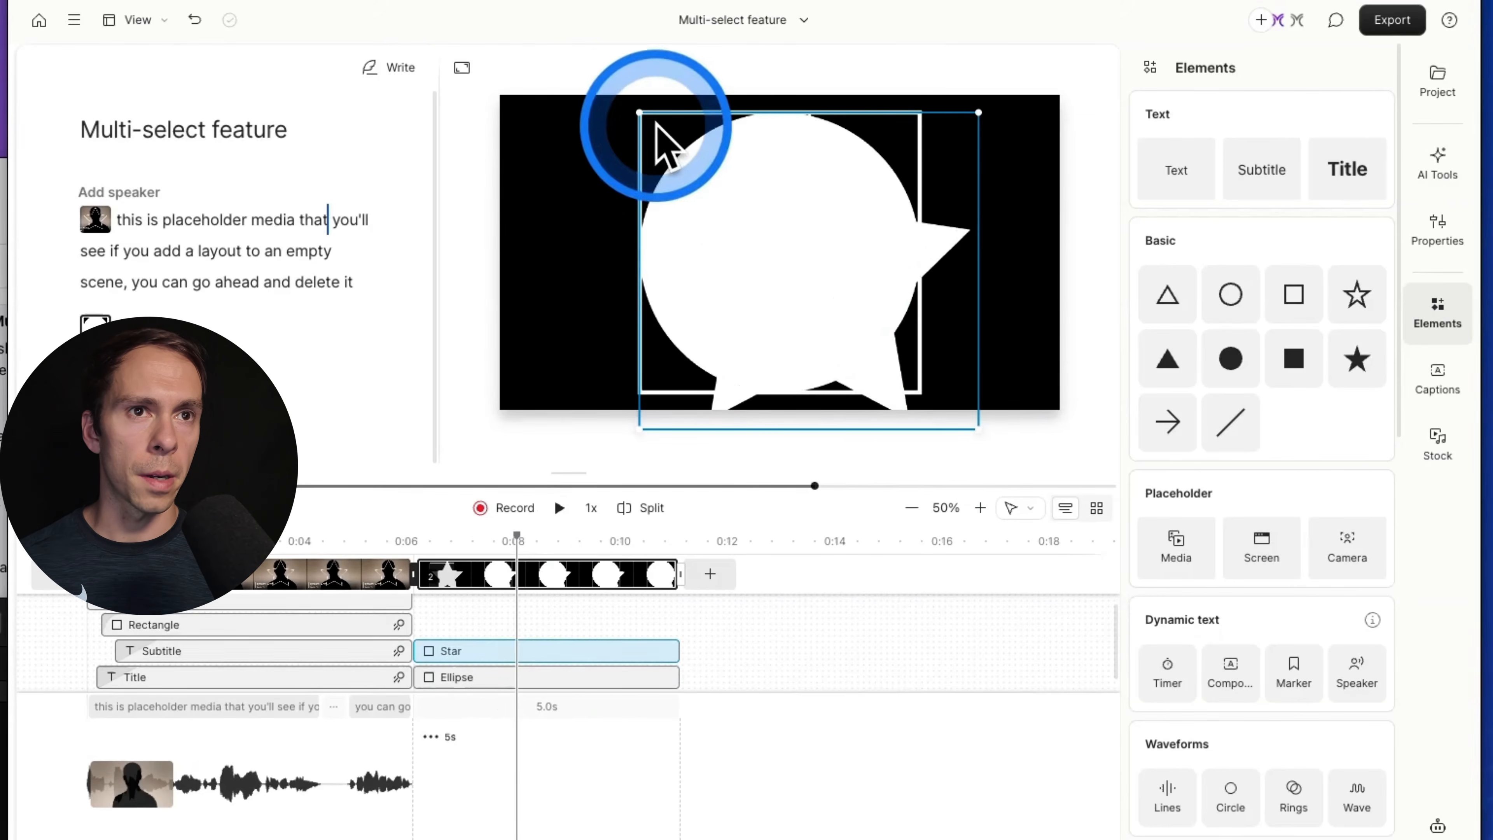
pyautogui.moveTo(638, 111); pyautogui.dragTo(614, 99)
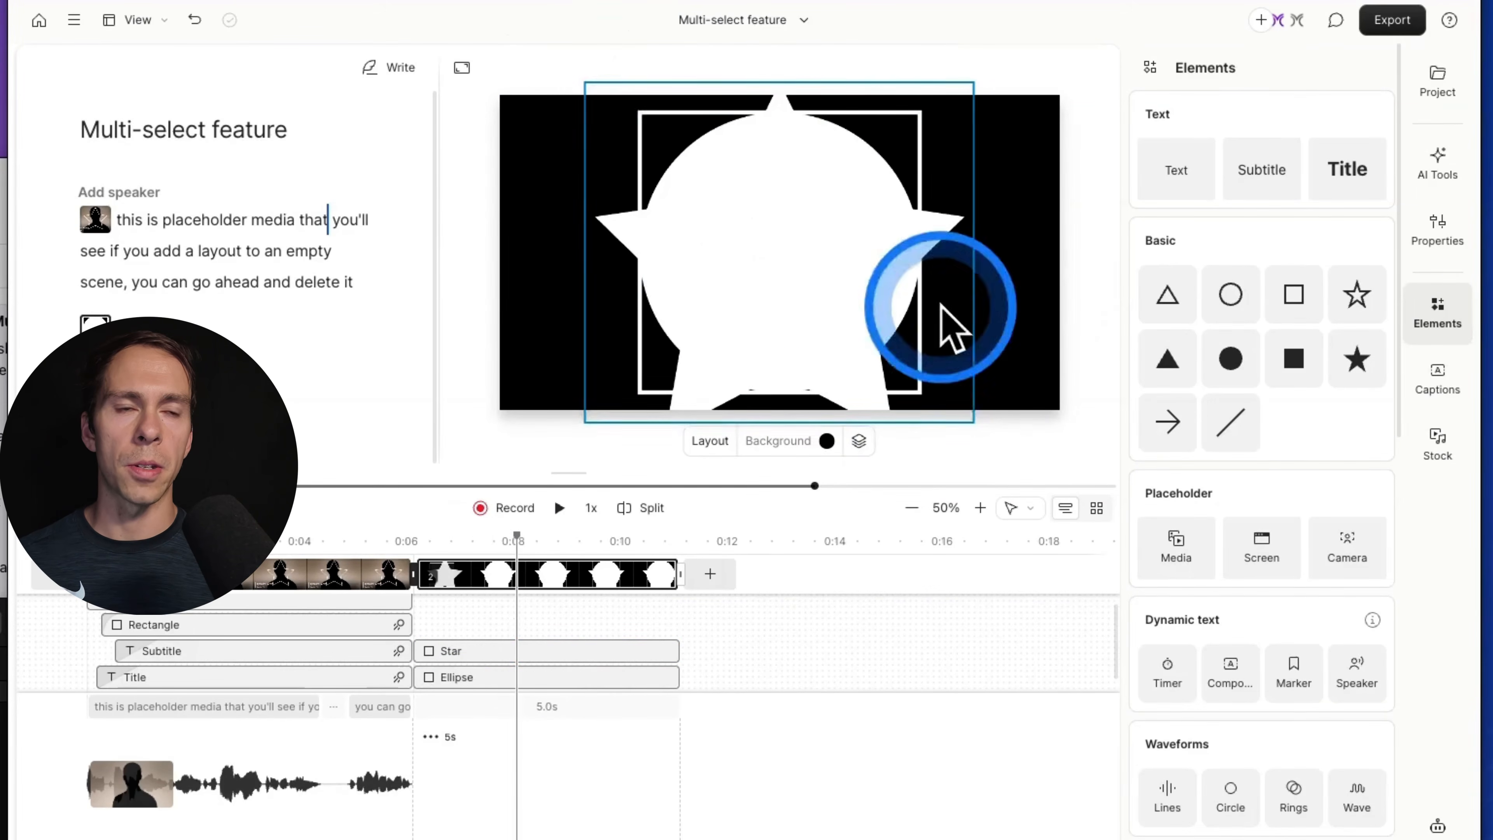
pyautogui.click(532, 382)
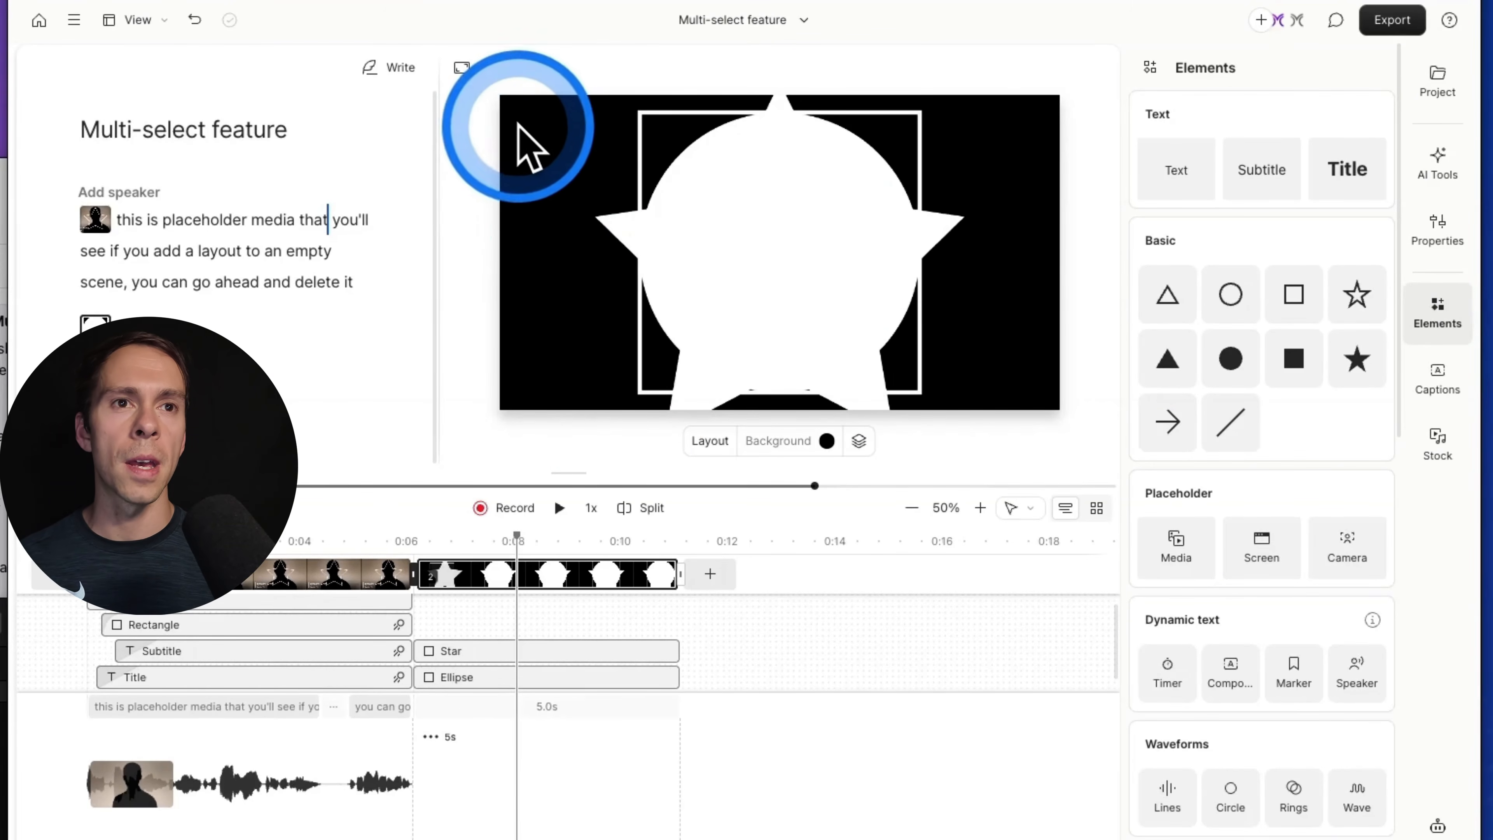
# Step: Select the star, circle and square together, scale them to under half size, and reposition the group in the canvas's upper-left area
pyautogui.moveTo(557, 147); pyautogui.dragTo(993, 397)
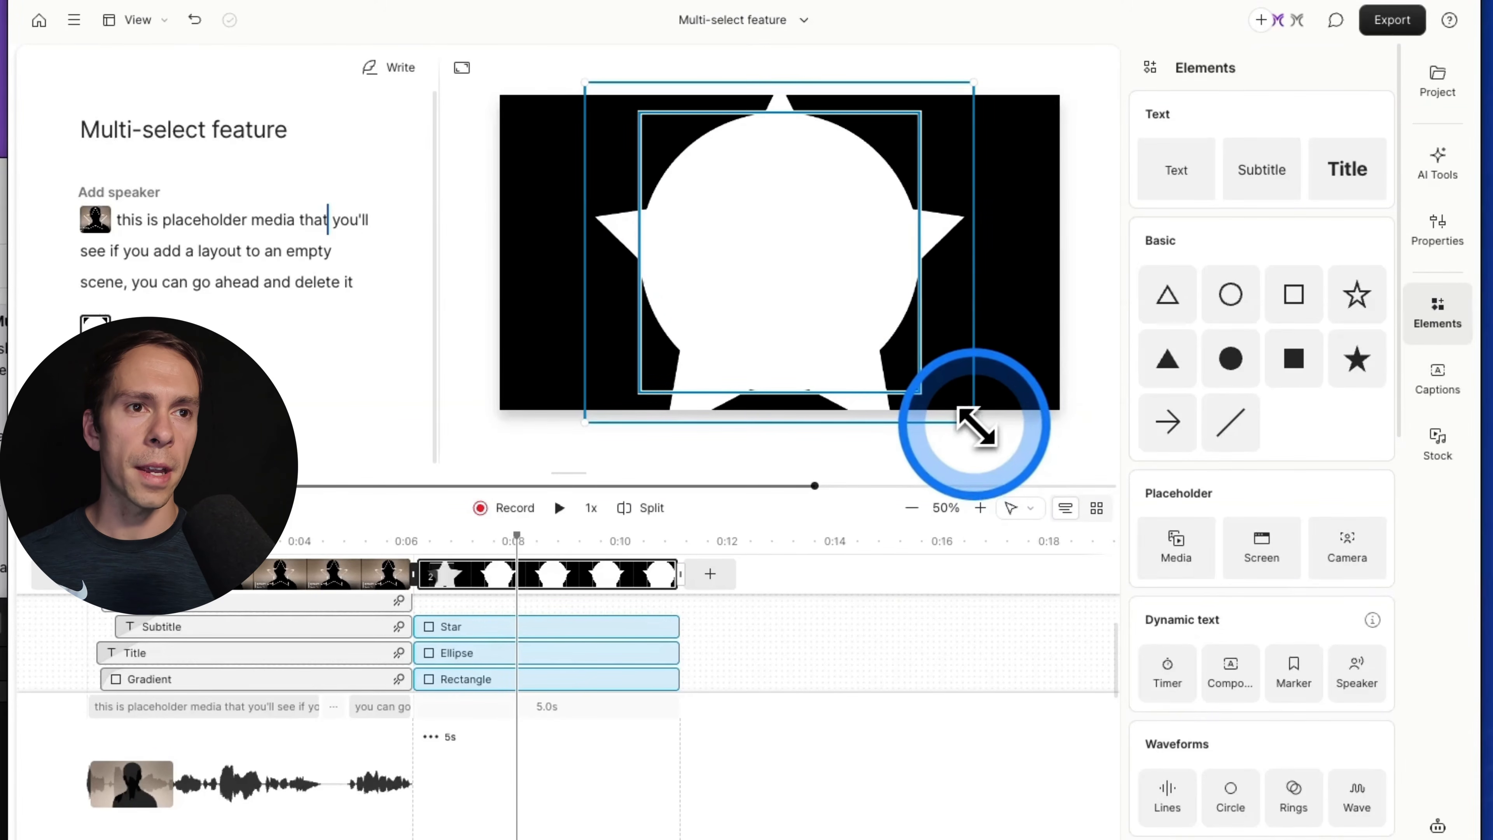
pyautogui.moveTo(975, 424); pyautogui.dragTo(764, 257)
pyautogui.moveTo(669, 177); pyautogui.dragTo(689, 217)
pyautogui.click(883, 225)
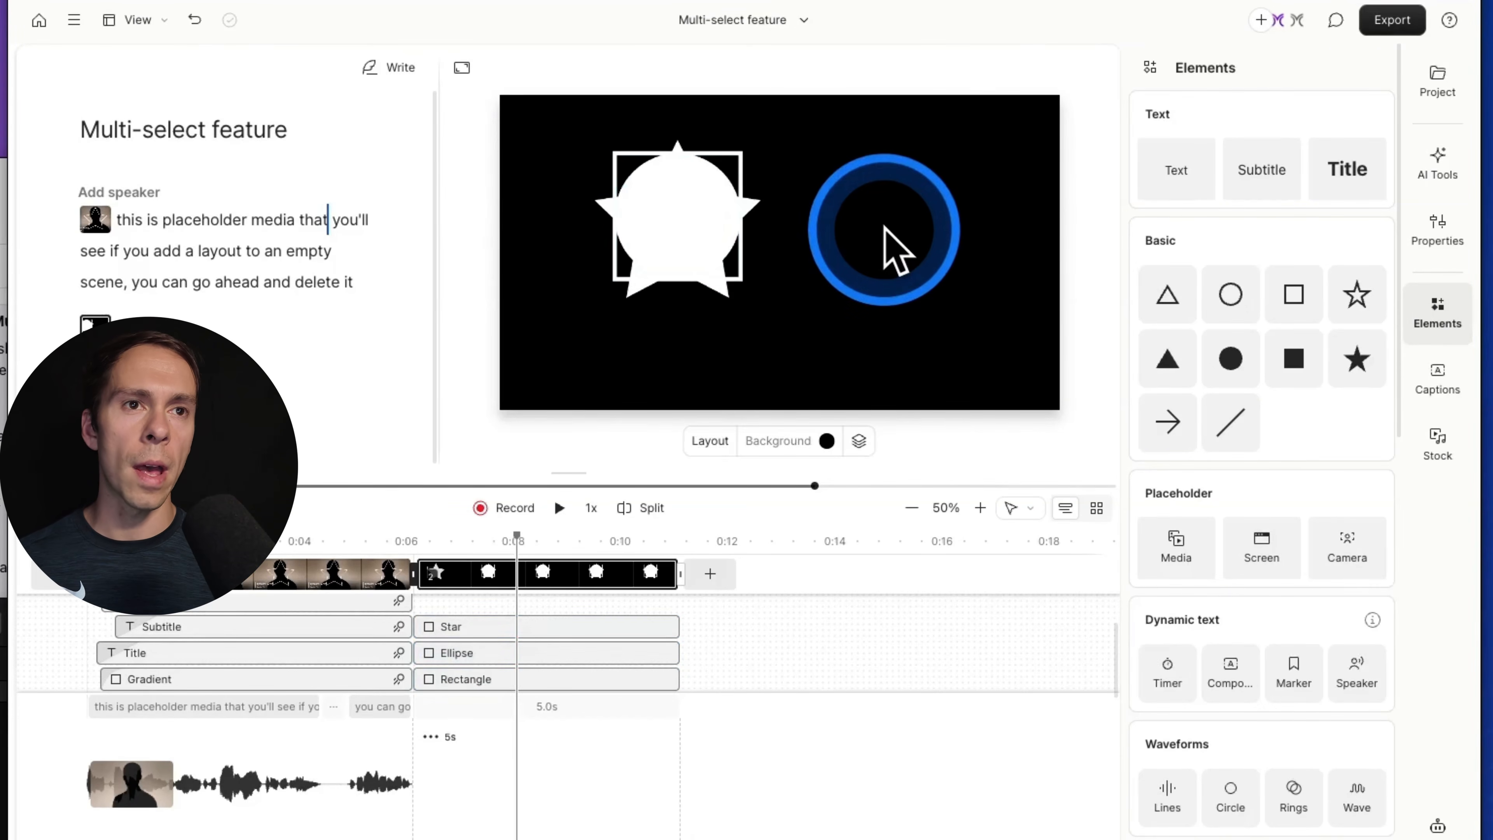
# Step: Move the star to the right, clear of the other shapes, and slightly shrink the circle and square together
pyautogui.click(660, 212)
pyautogui.moveTo(682, 218); pyautogui.dragTo(884, 215)
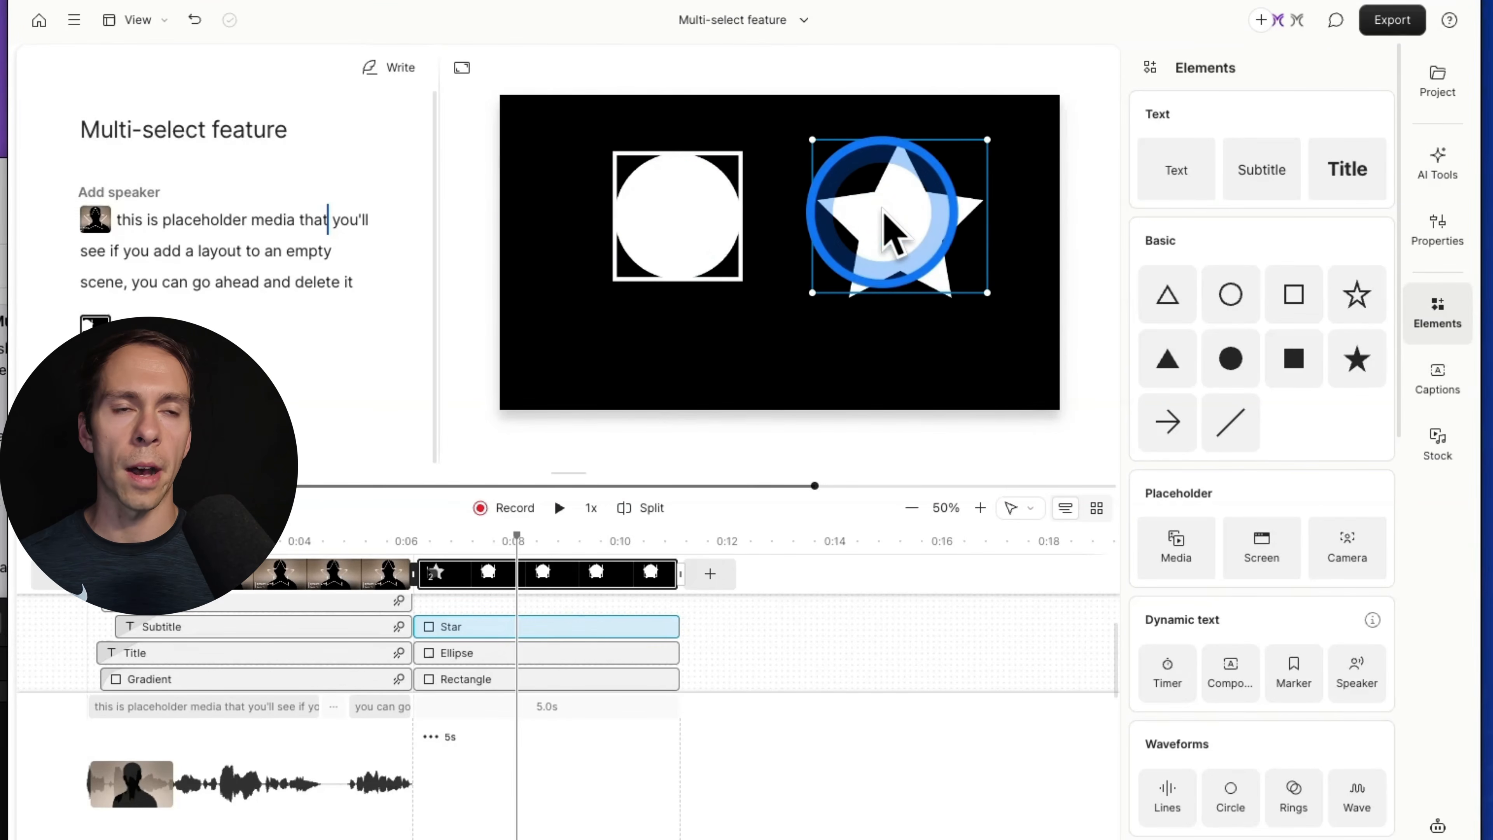
pyautogui.moveTo(782, 341); pyautogui.dragTo(547, 117)
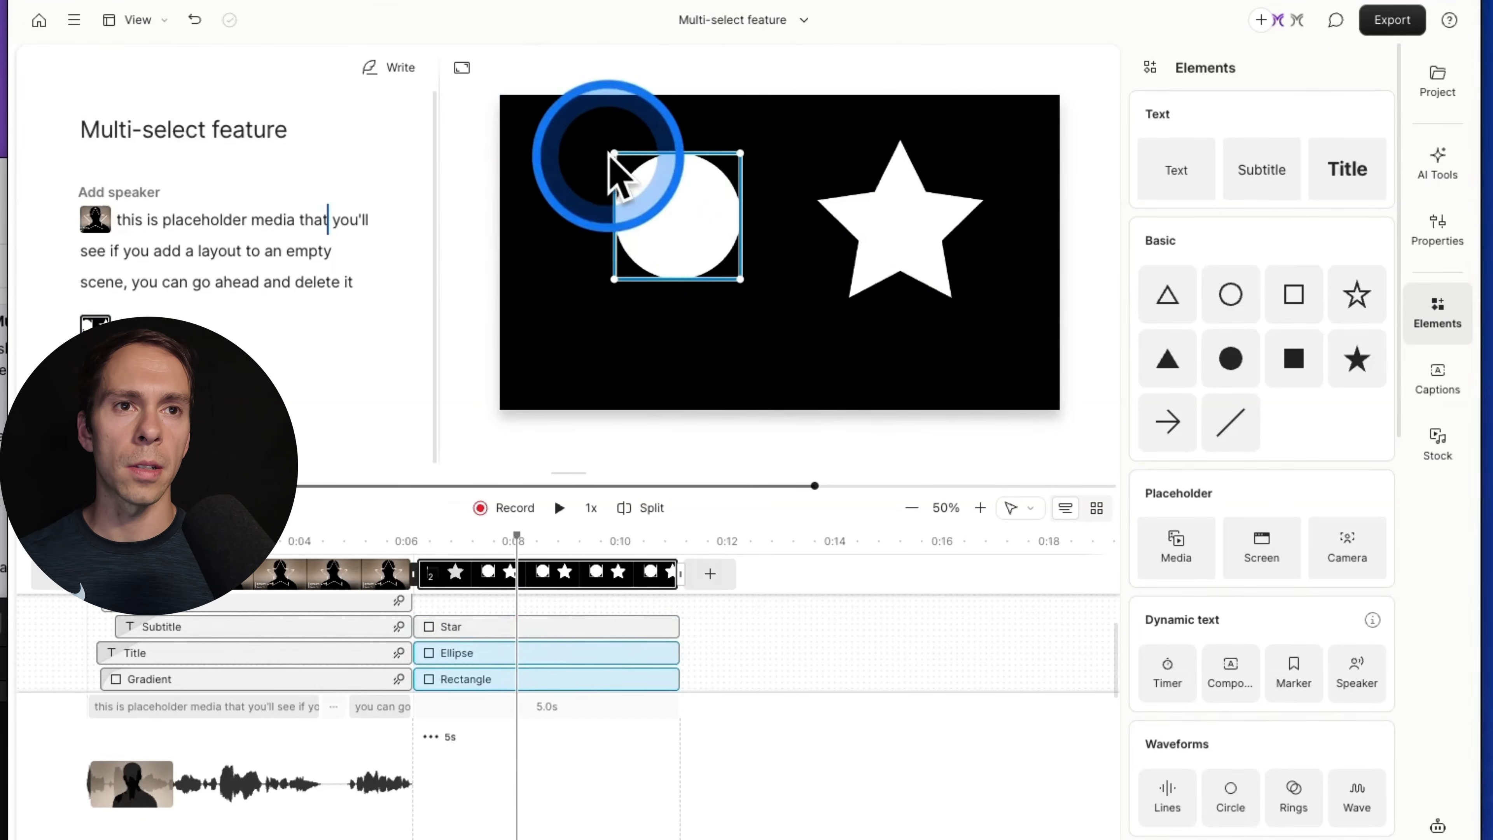
pyautogui.moveTo(615, 154); pyautogui.dragTo(629, 168)
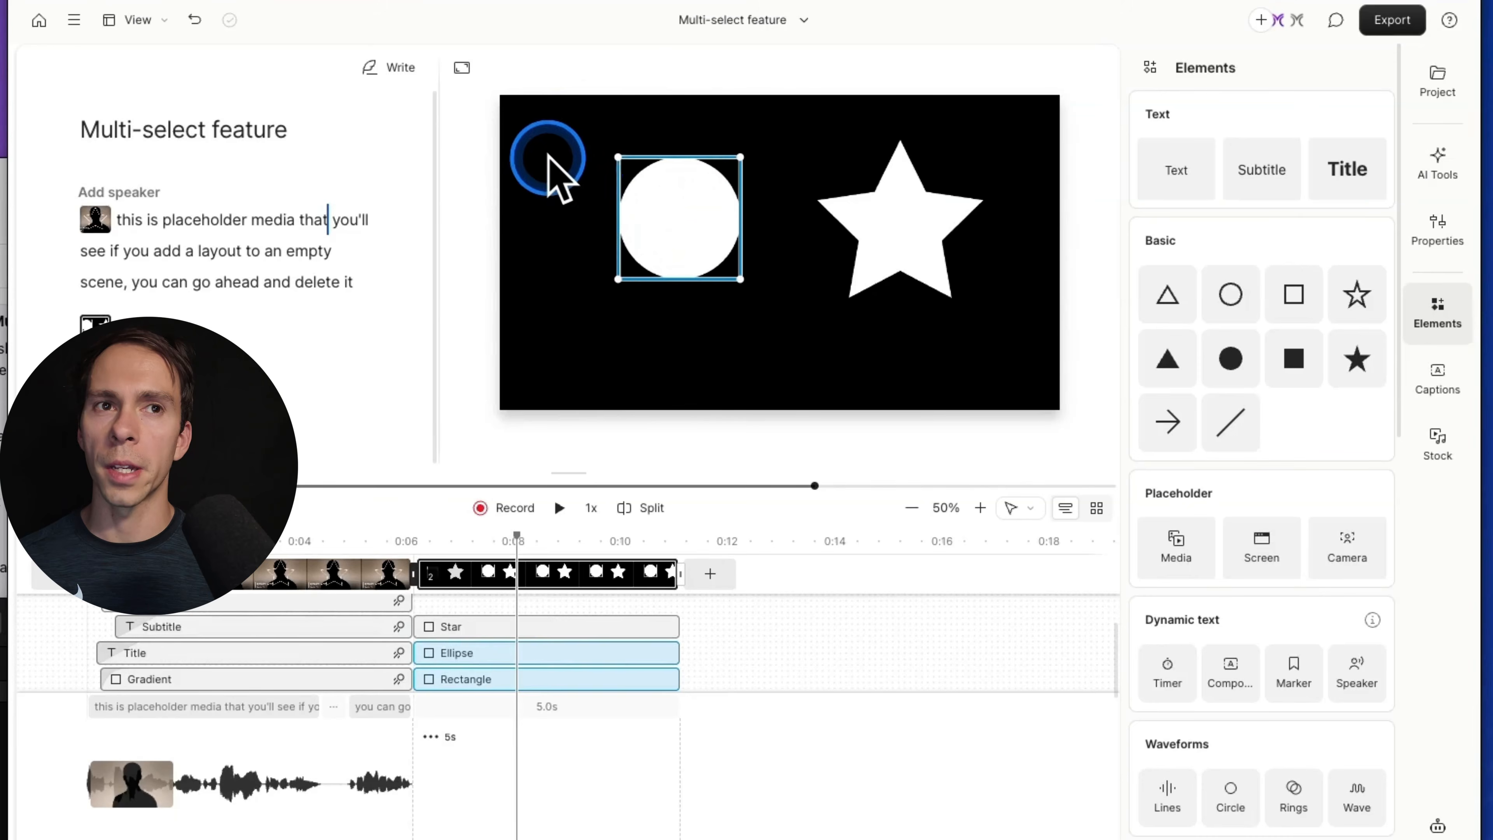